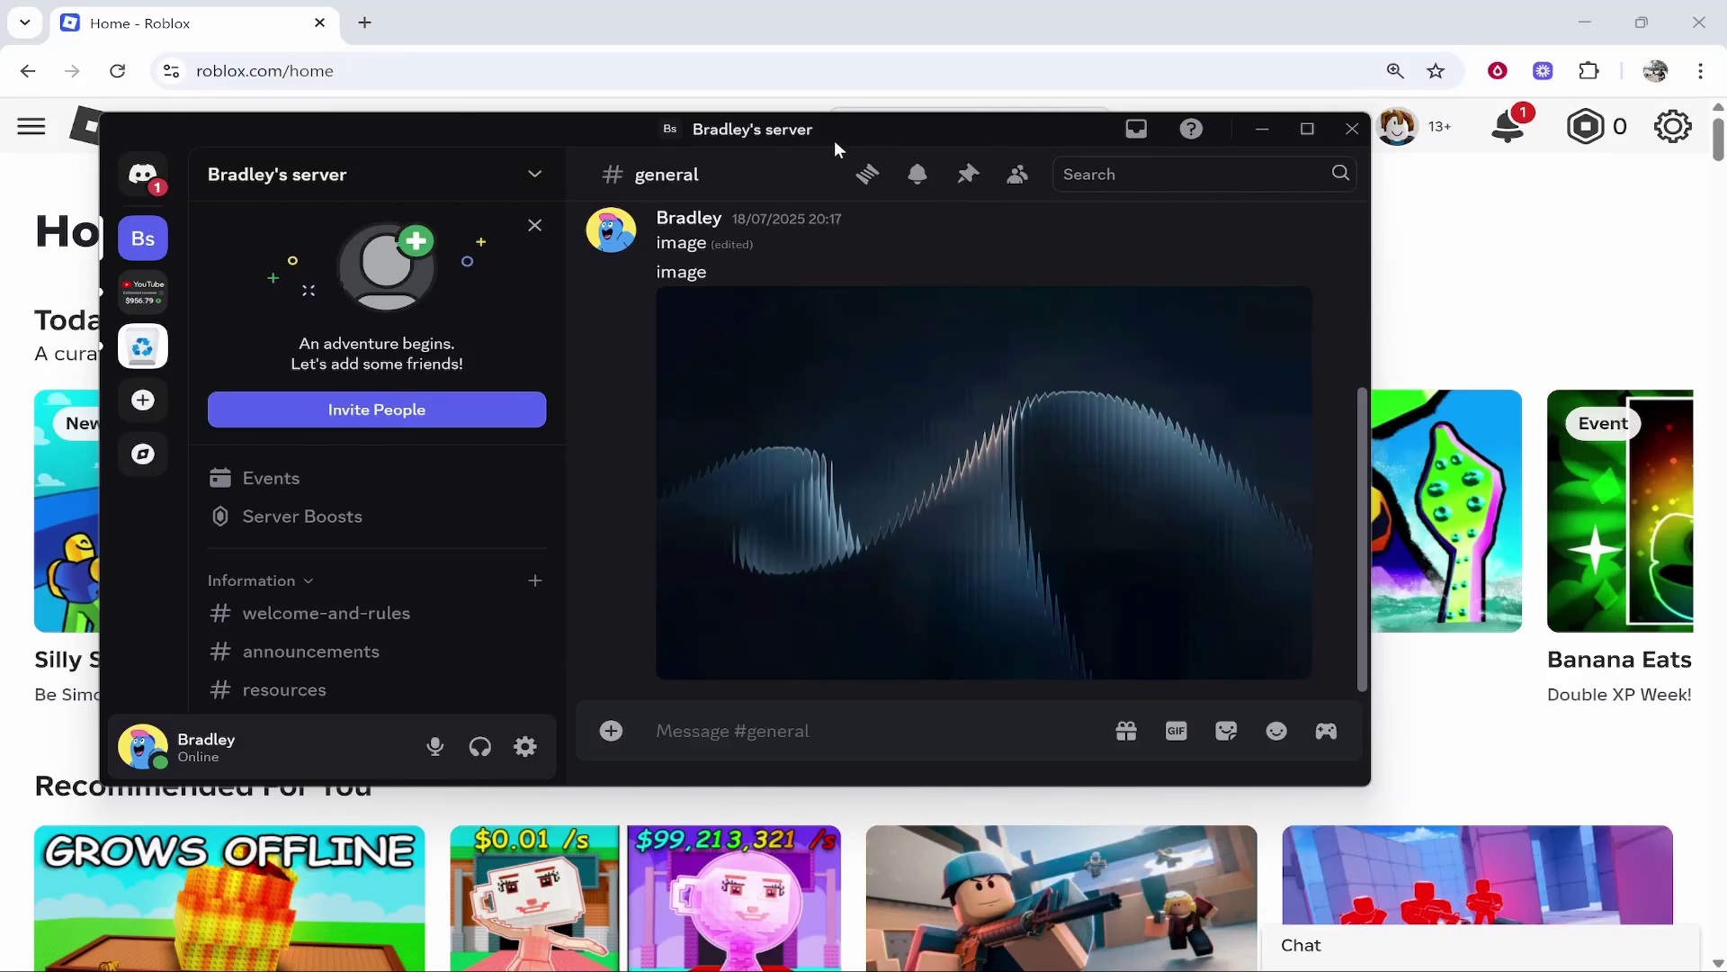
Minimize the Discord window and open the Roblox gear menu.
left_click(1262, 129)
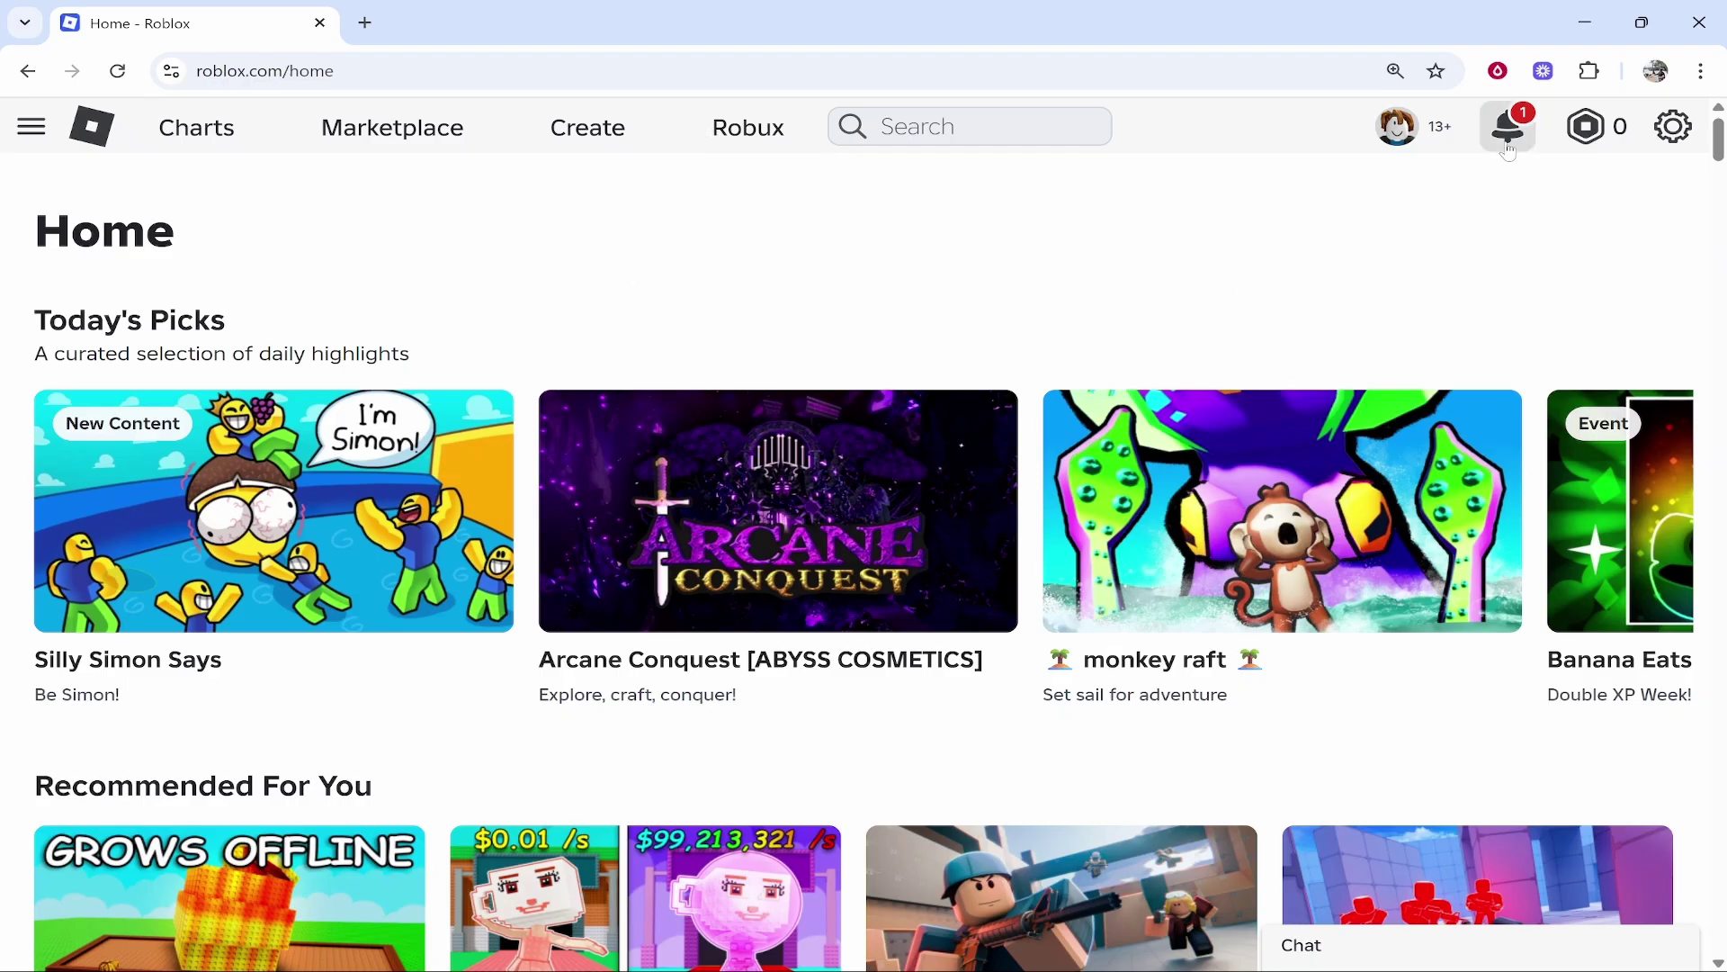
left_click(1674, 126)
Open Roblox account Settings, scroll to the Social Networks fields, and start a new browser tab.
left_click(1549, 208)
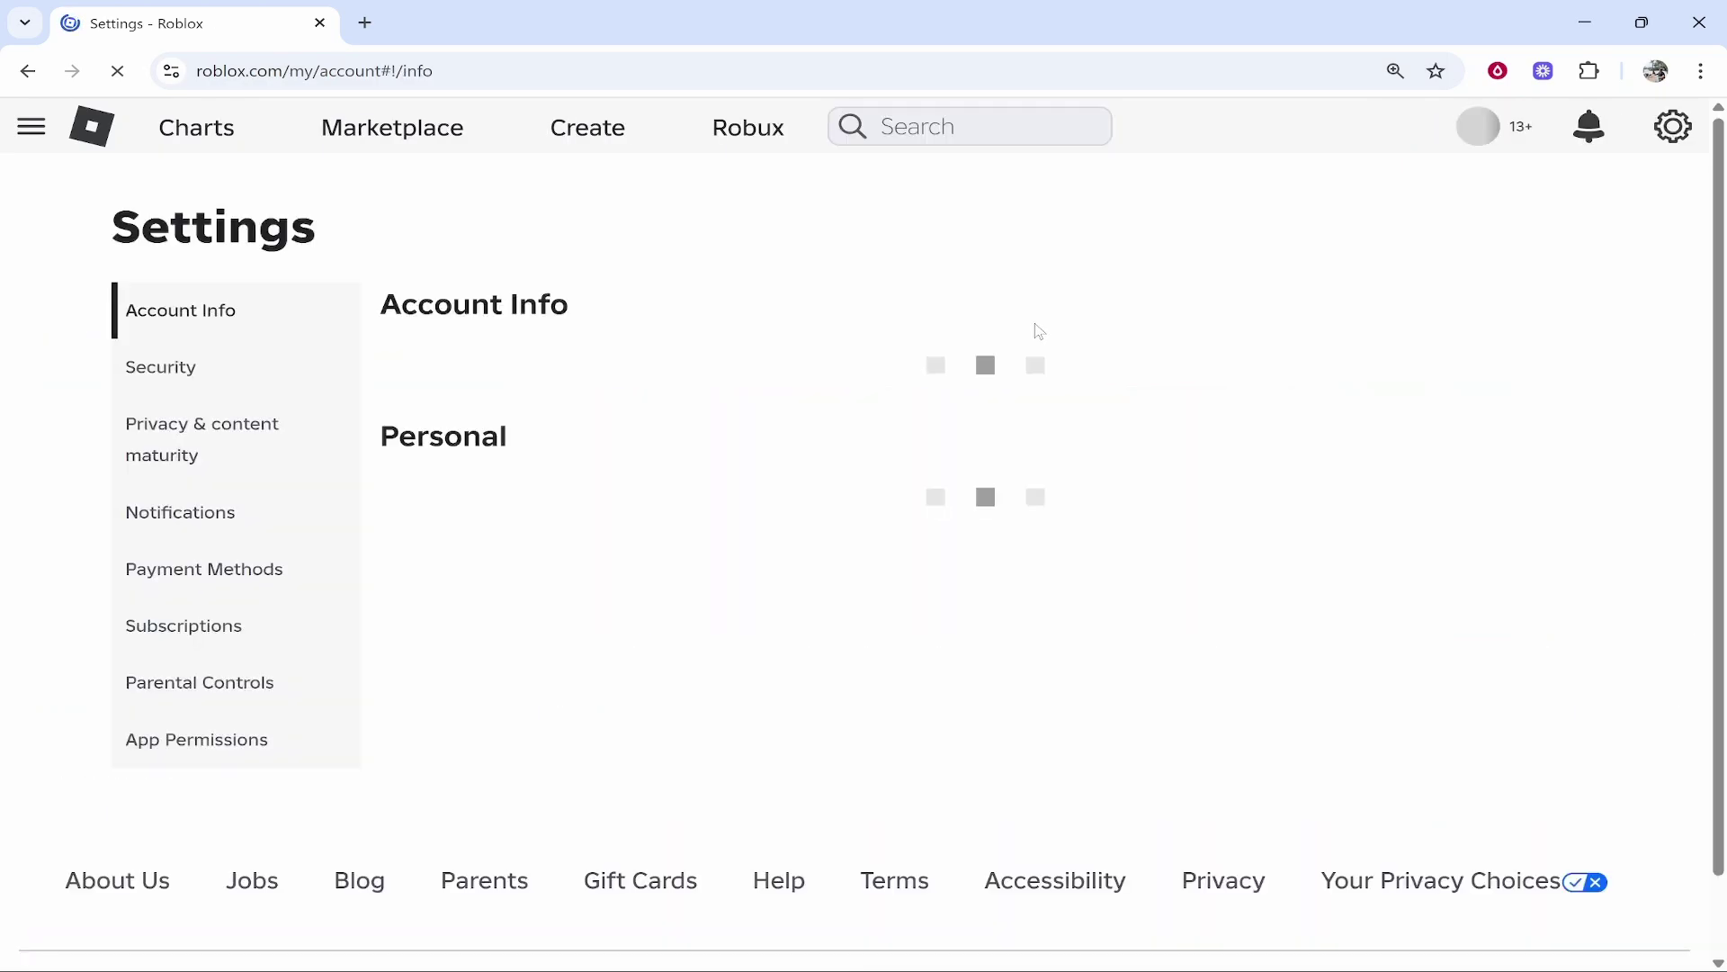
scroll(609, 455, "down", 6)
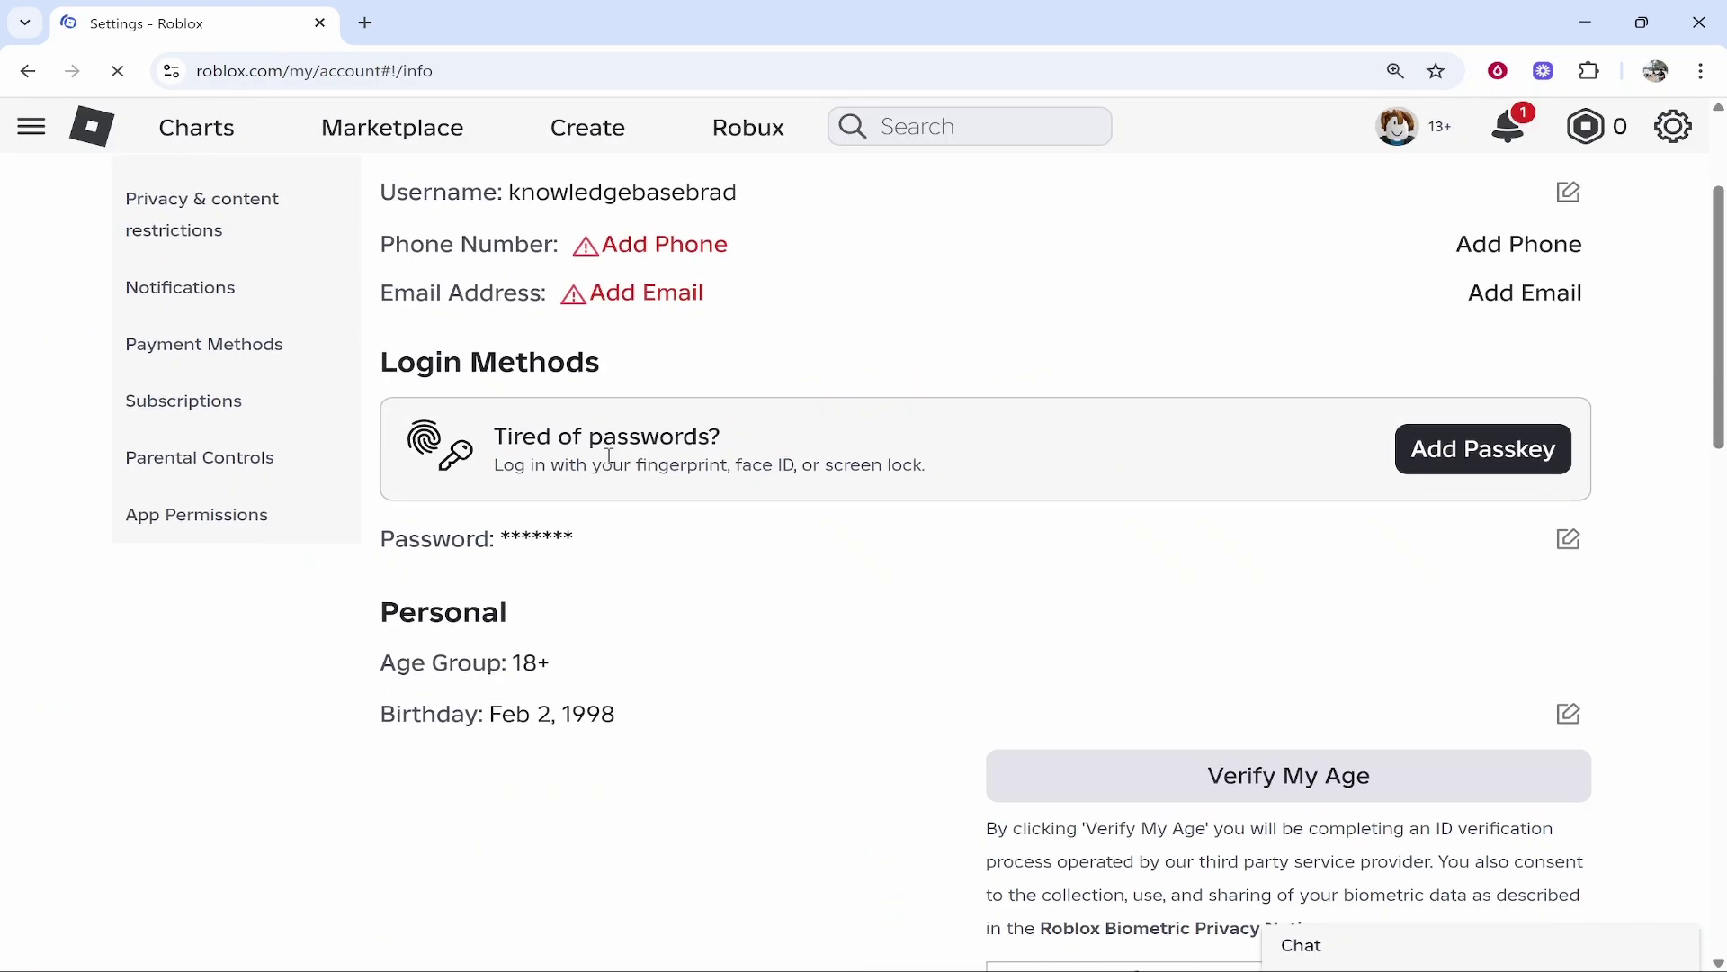
scroll(609, 456, "down", 5)
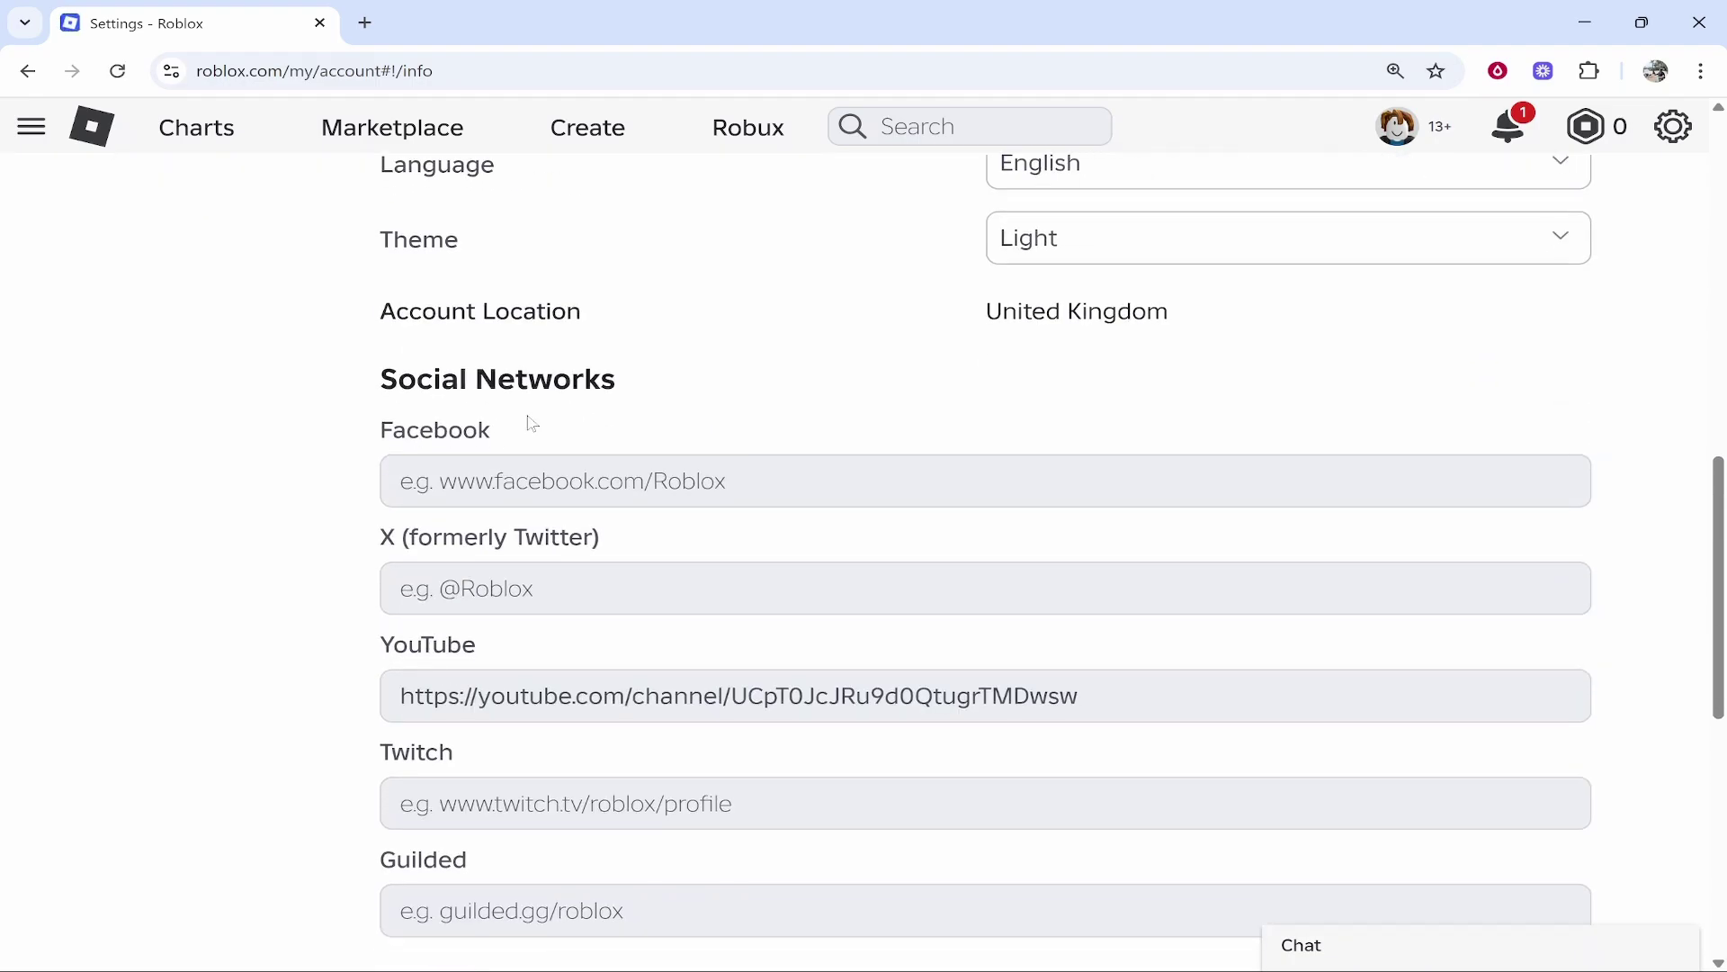
scroll(528, 424, "down", 1)
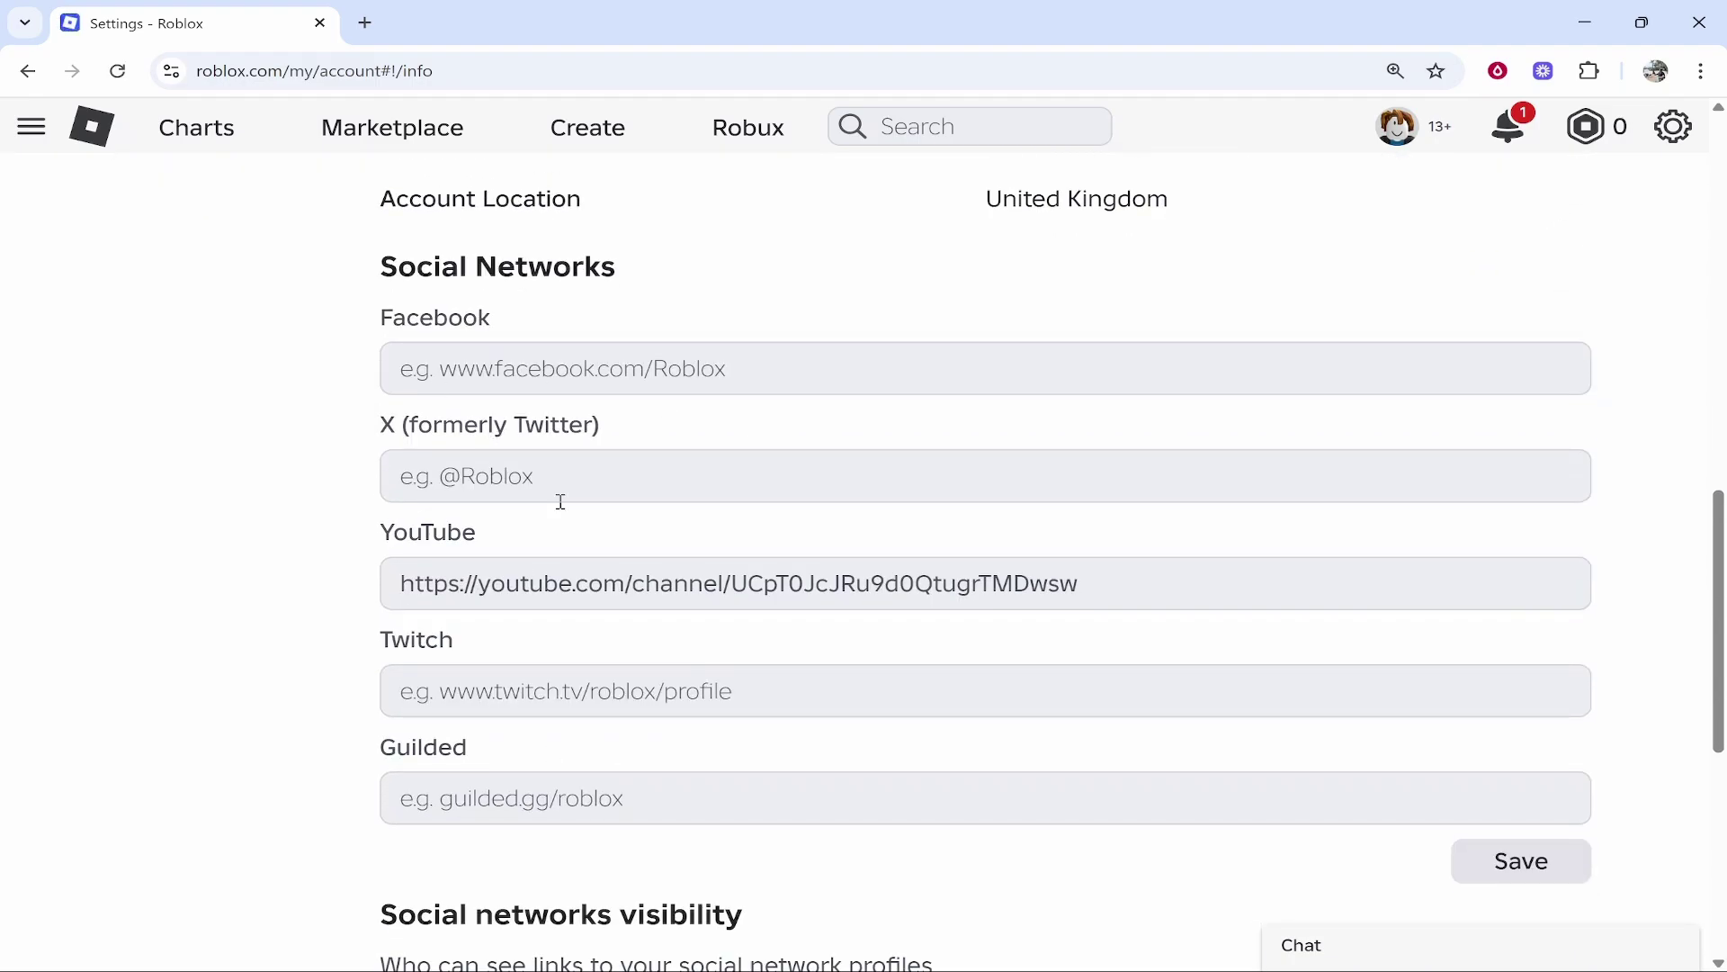
left_click(366, 23)
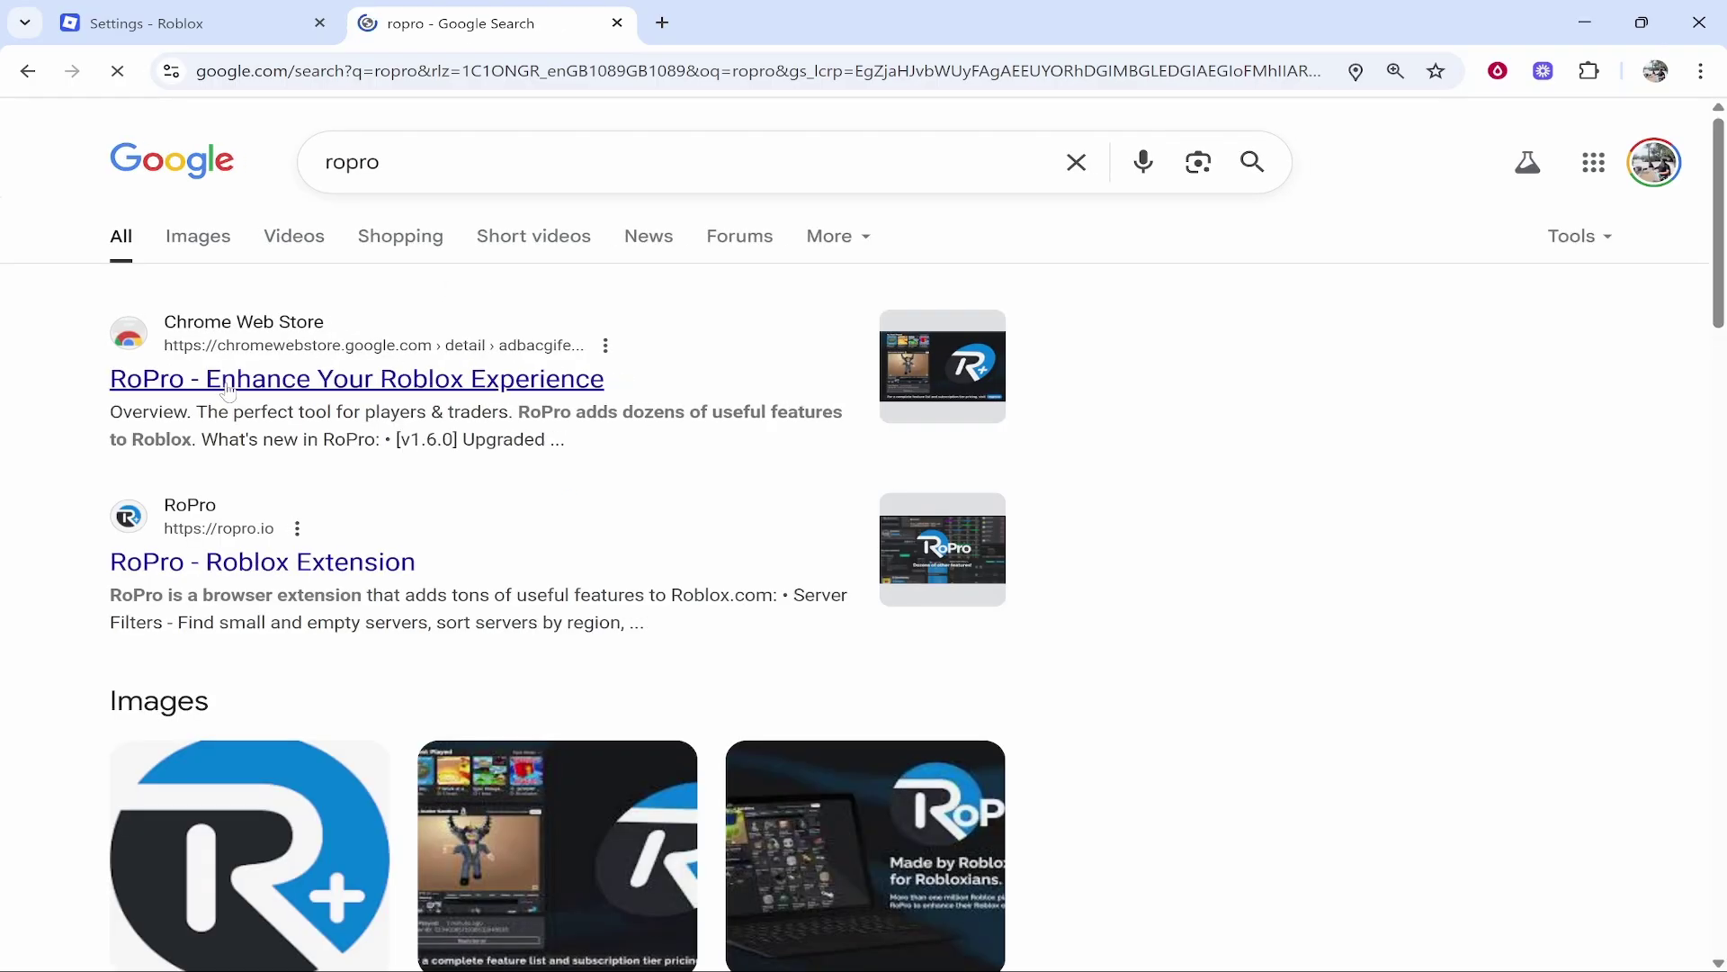
Open the 'RoPro - Enhance Your Roblox Experience' Chrome Web Store result from the 'ropro' search.
left_click(297, 389)
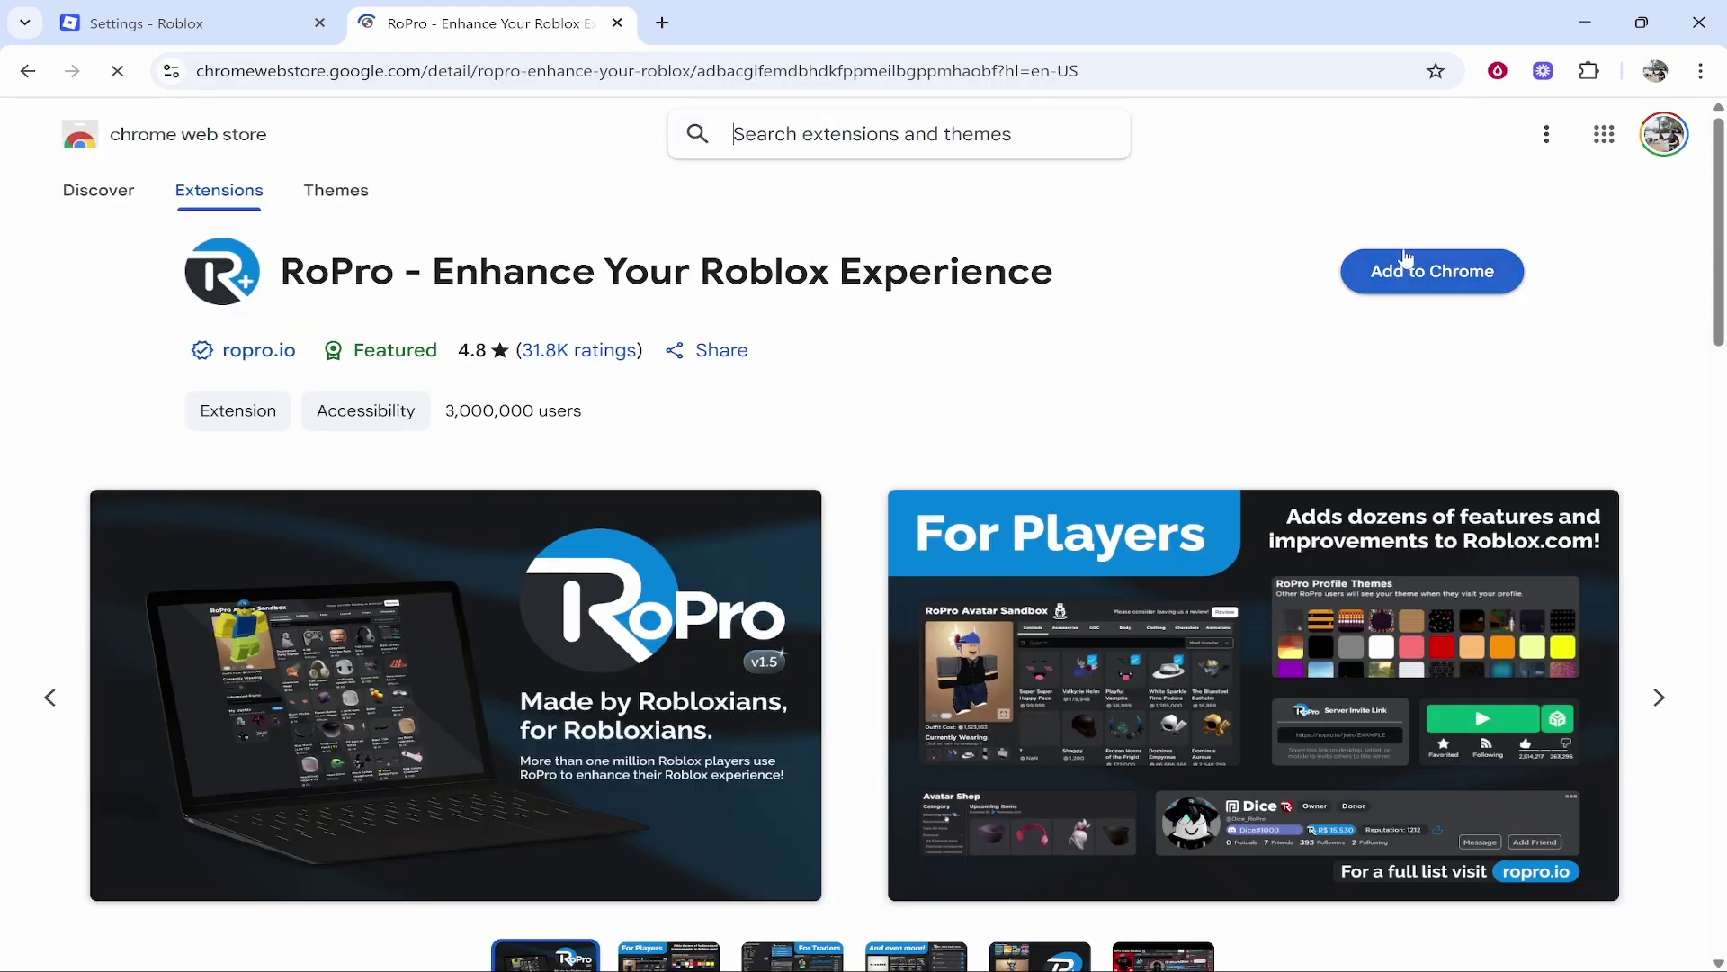
Add the RoPro extension to Chrome and return to the Settings - Roblox tab.
left_click(1435, 285)
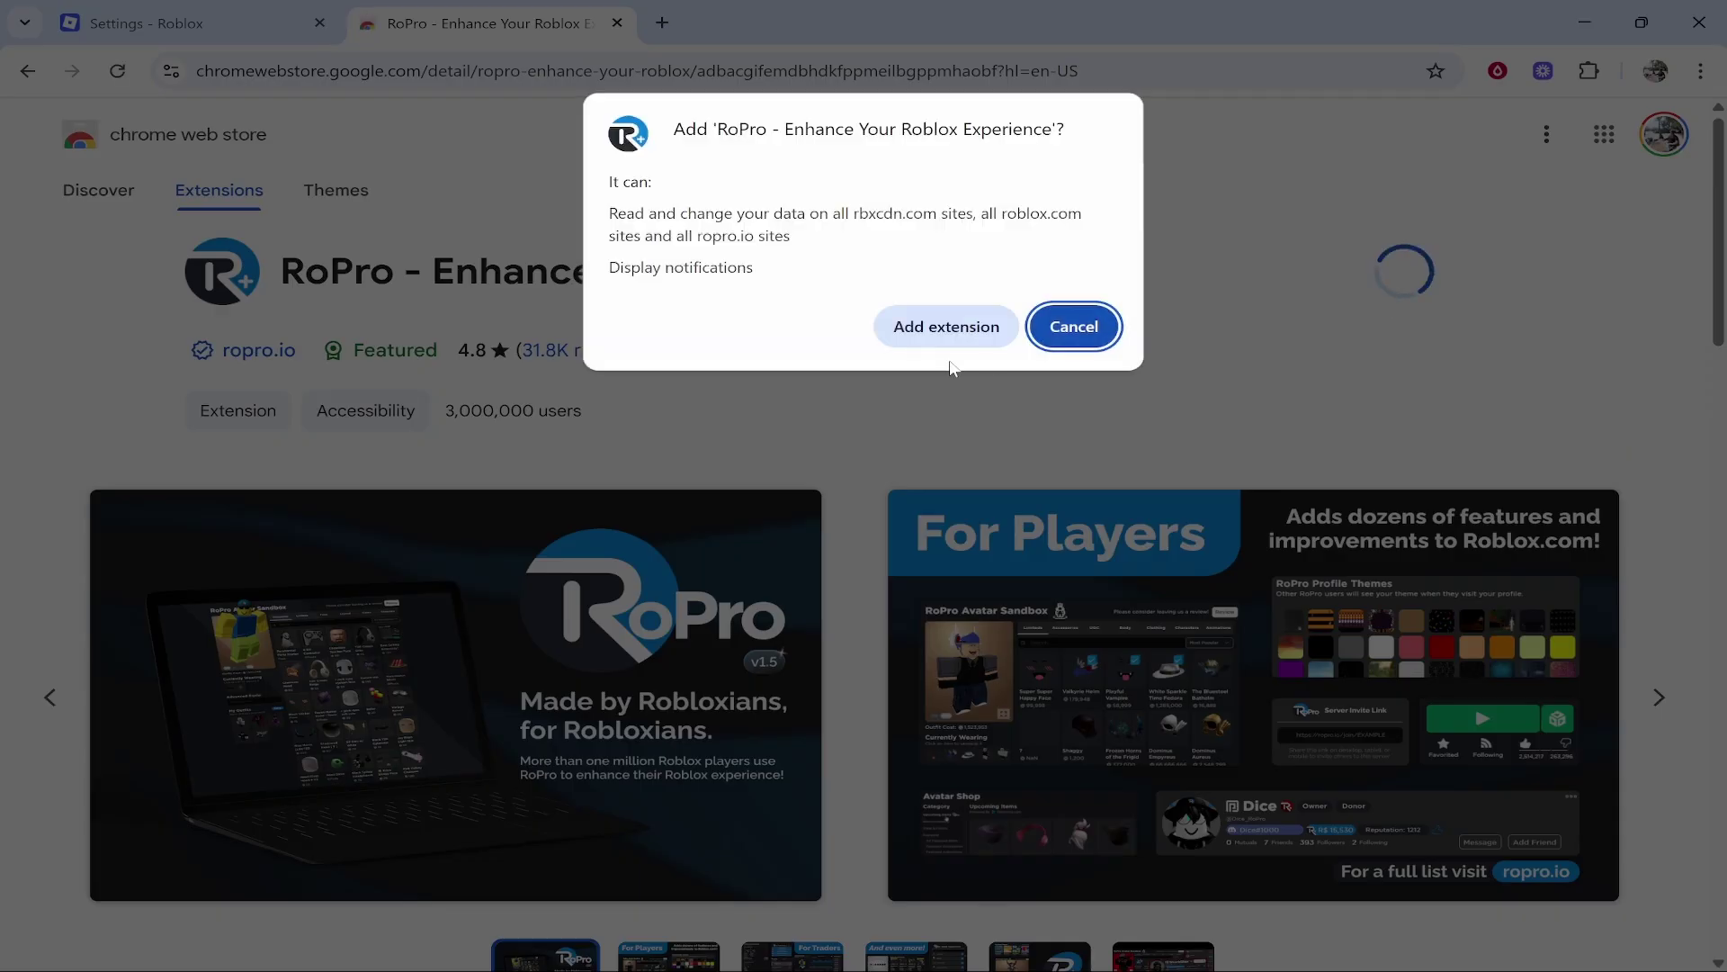
left_click(952, 326)
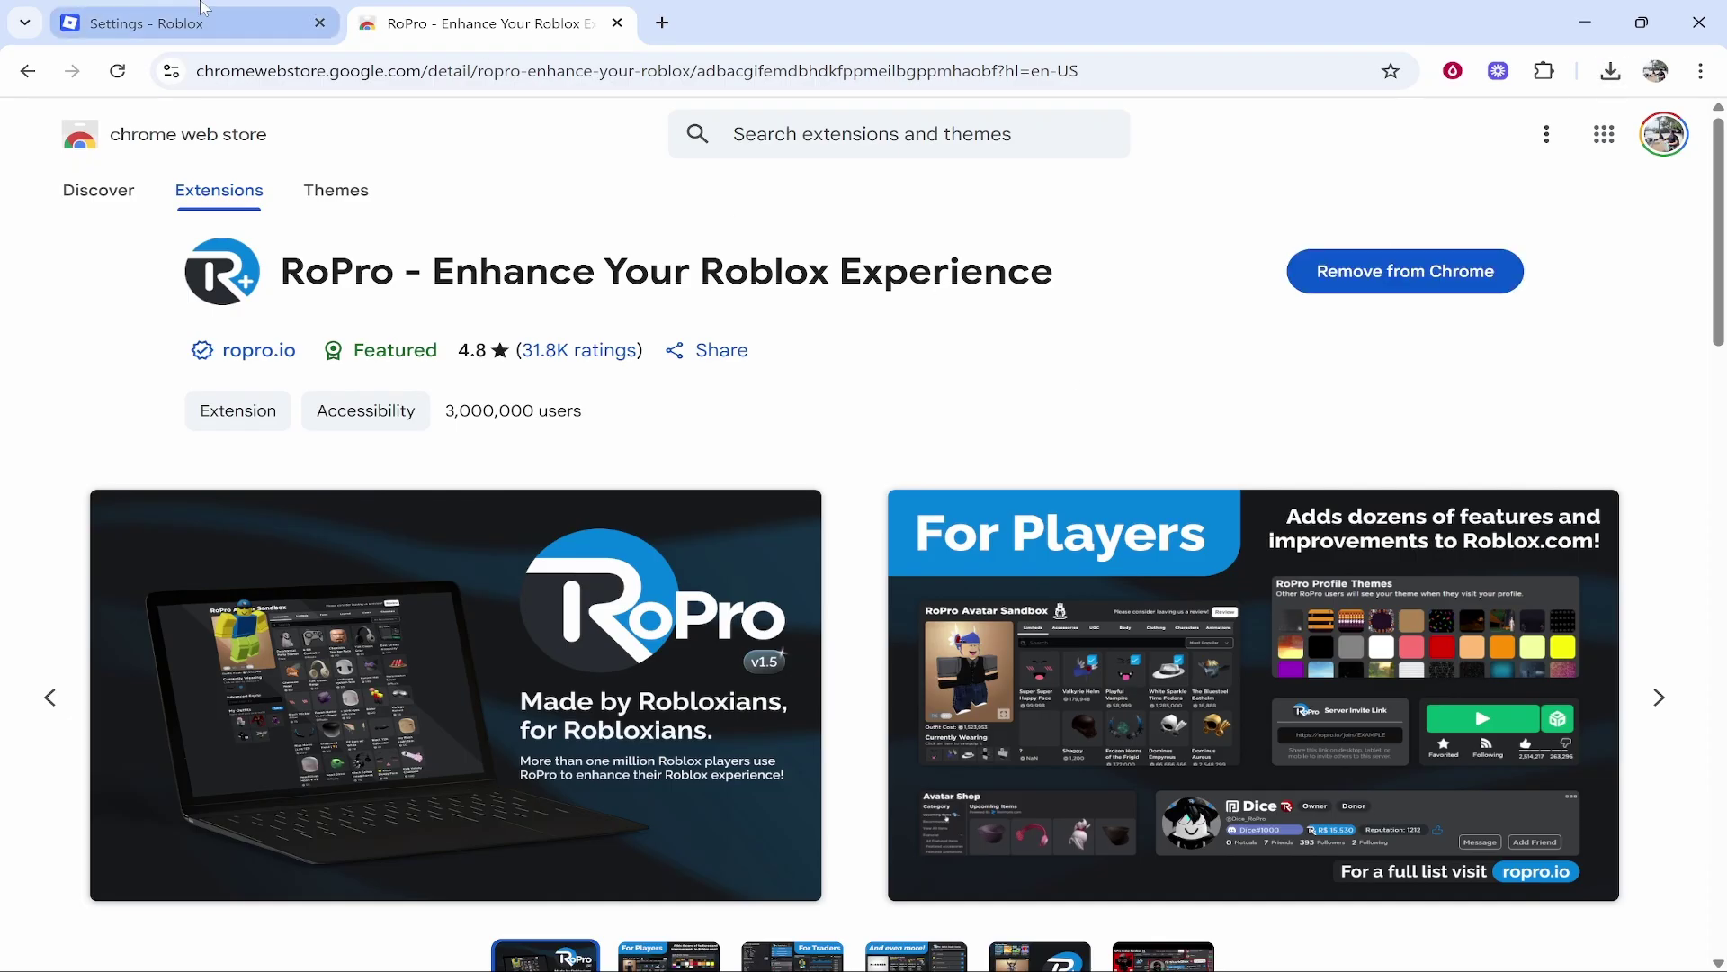
left_click(144, 23)
From the Roblox home page, choose Verify RoPro User and pick in-game account verification.
left_click(90, 129)
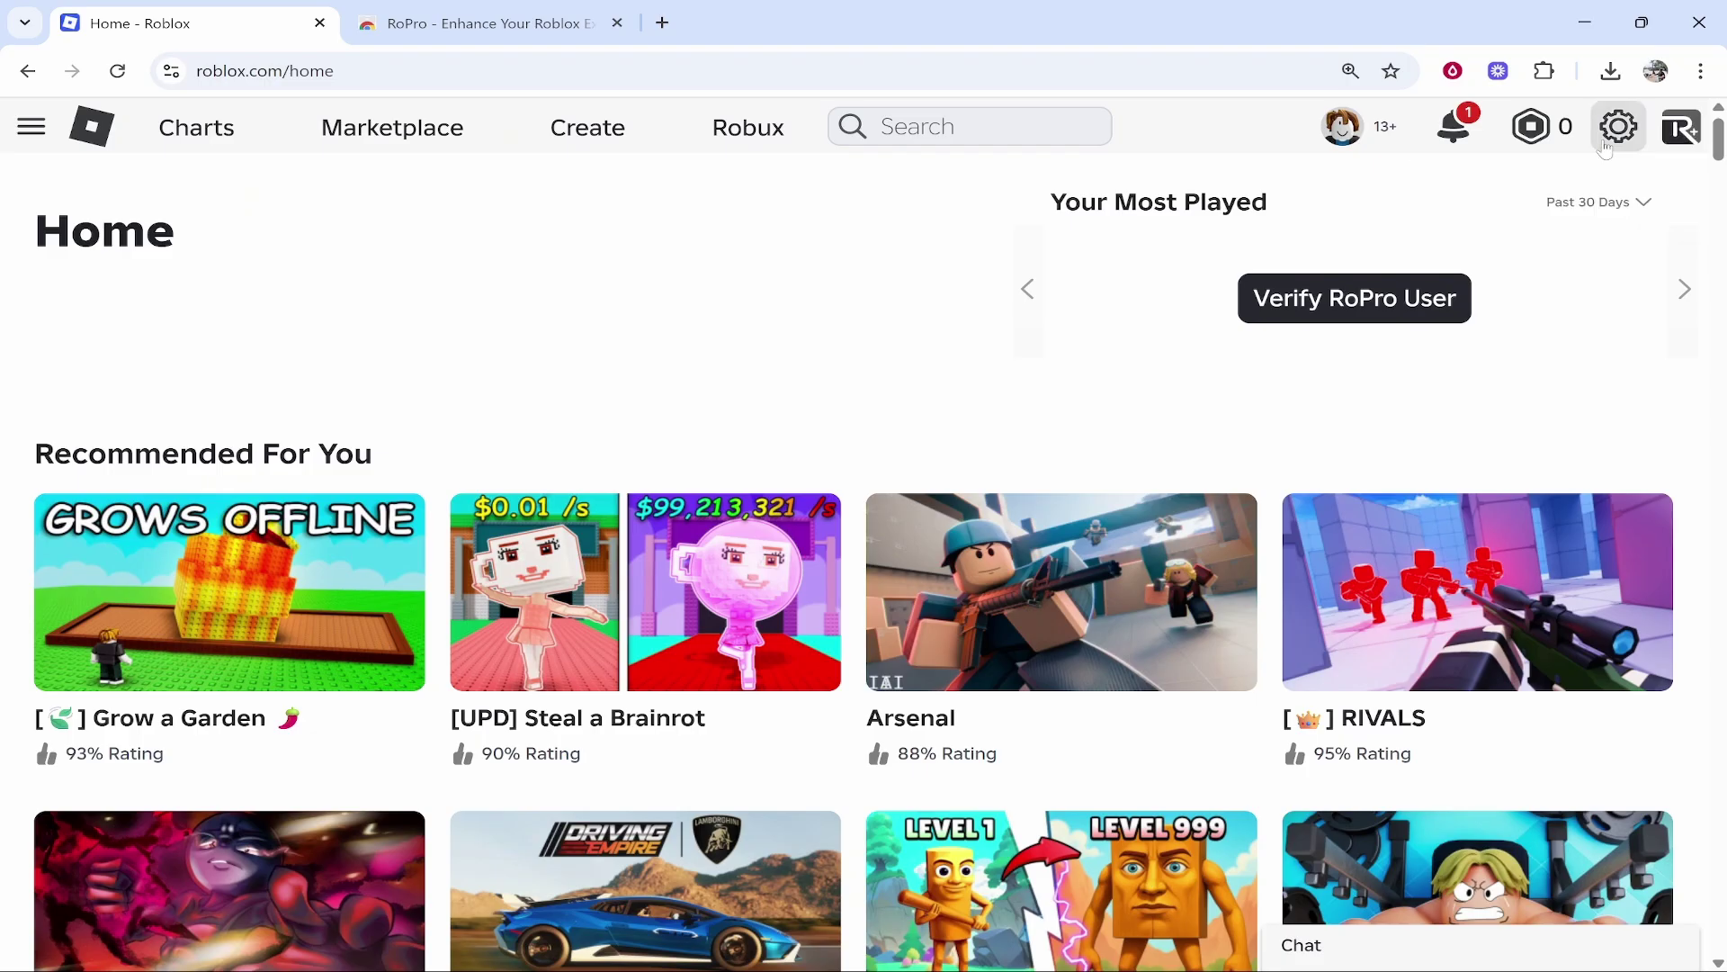
left_click(1352, 292)
left_click_drag(708, 355, 1019, 342)
left_click(1019, 342)
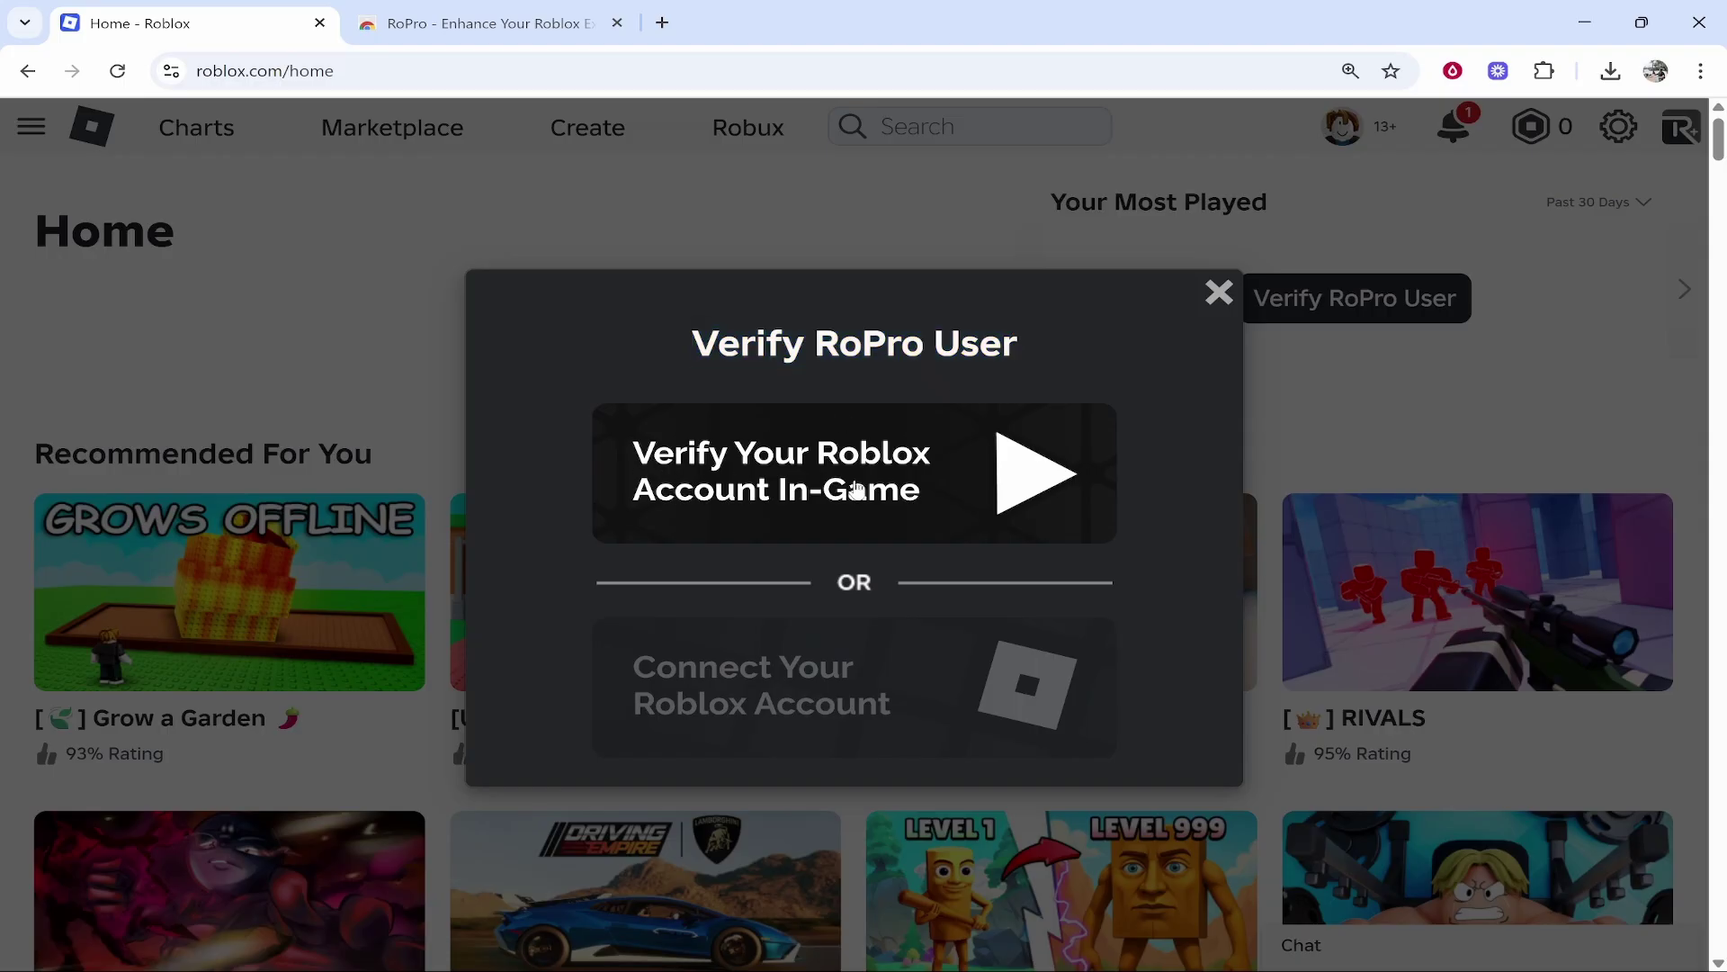
left_click(1068, 486)
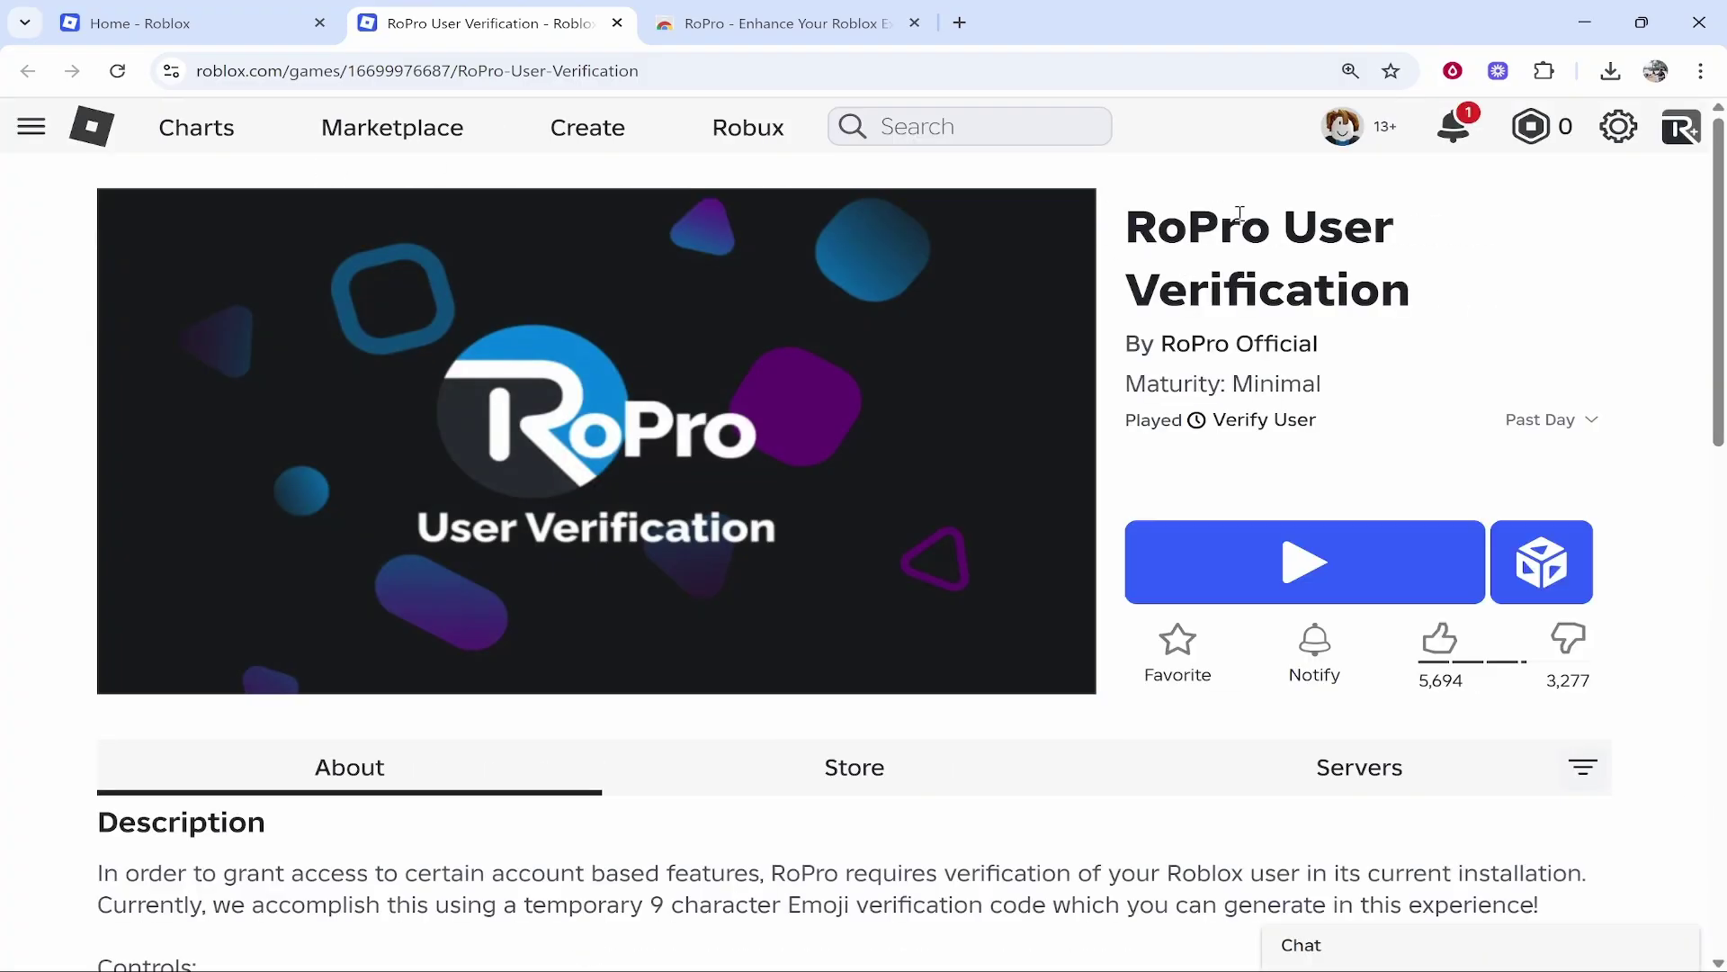
Play the RoPro User Verification experience and save the Roblox player installer.
left_click(1281, 554)
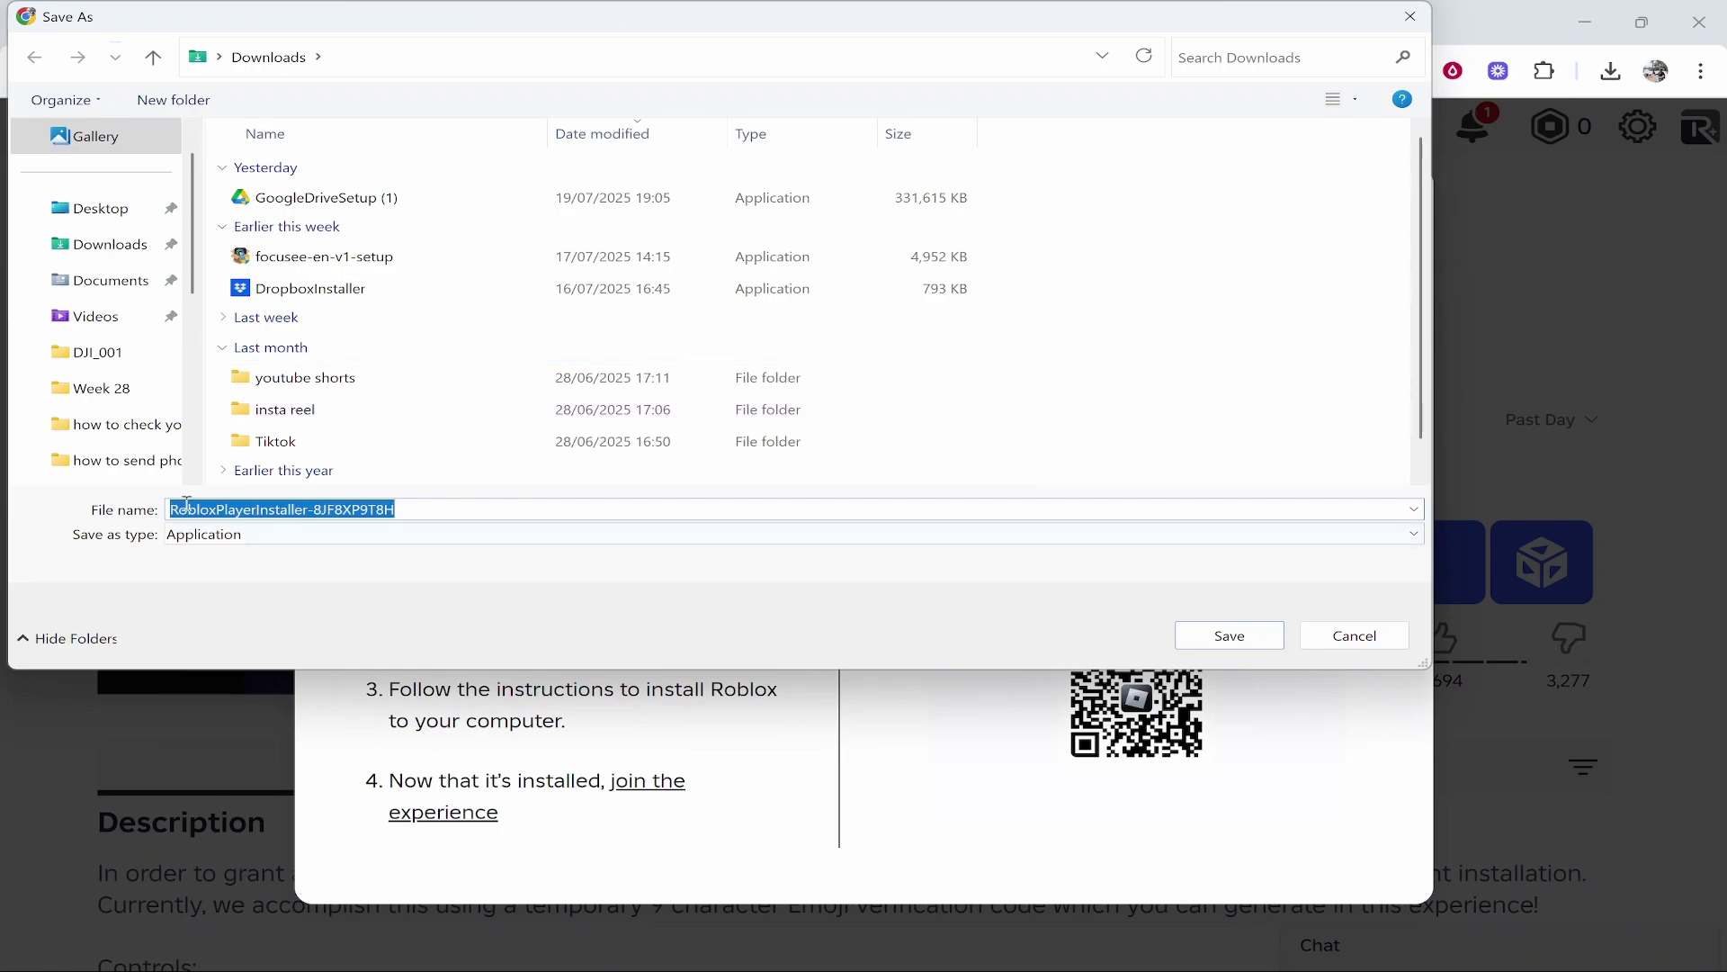
left_click(1229, 635)
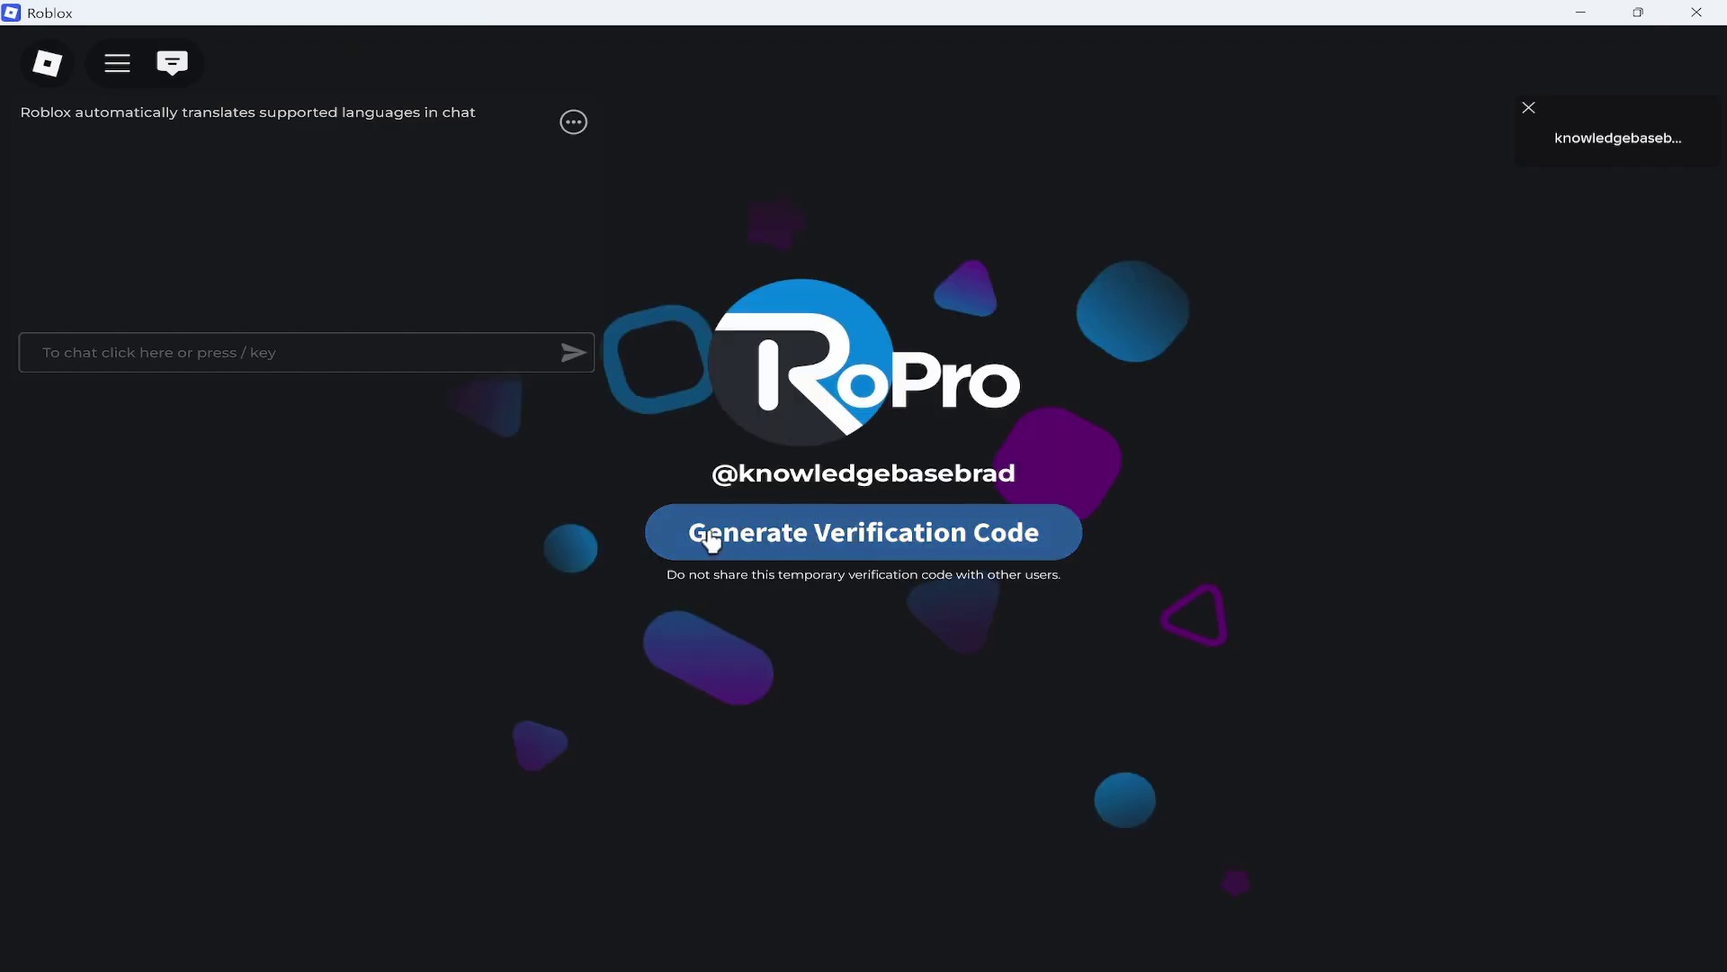
Generate a nine-emoji verification code and select the whole code for copying.
left_click(769, 539)
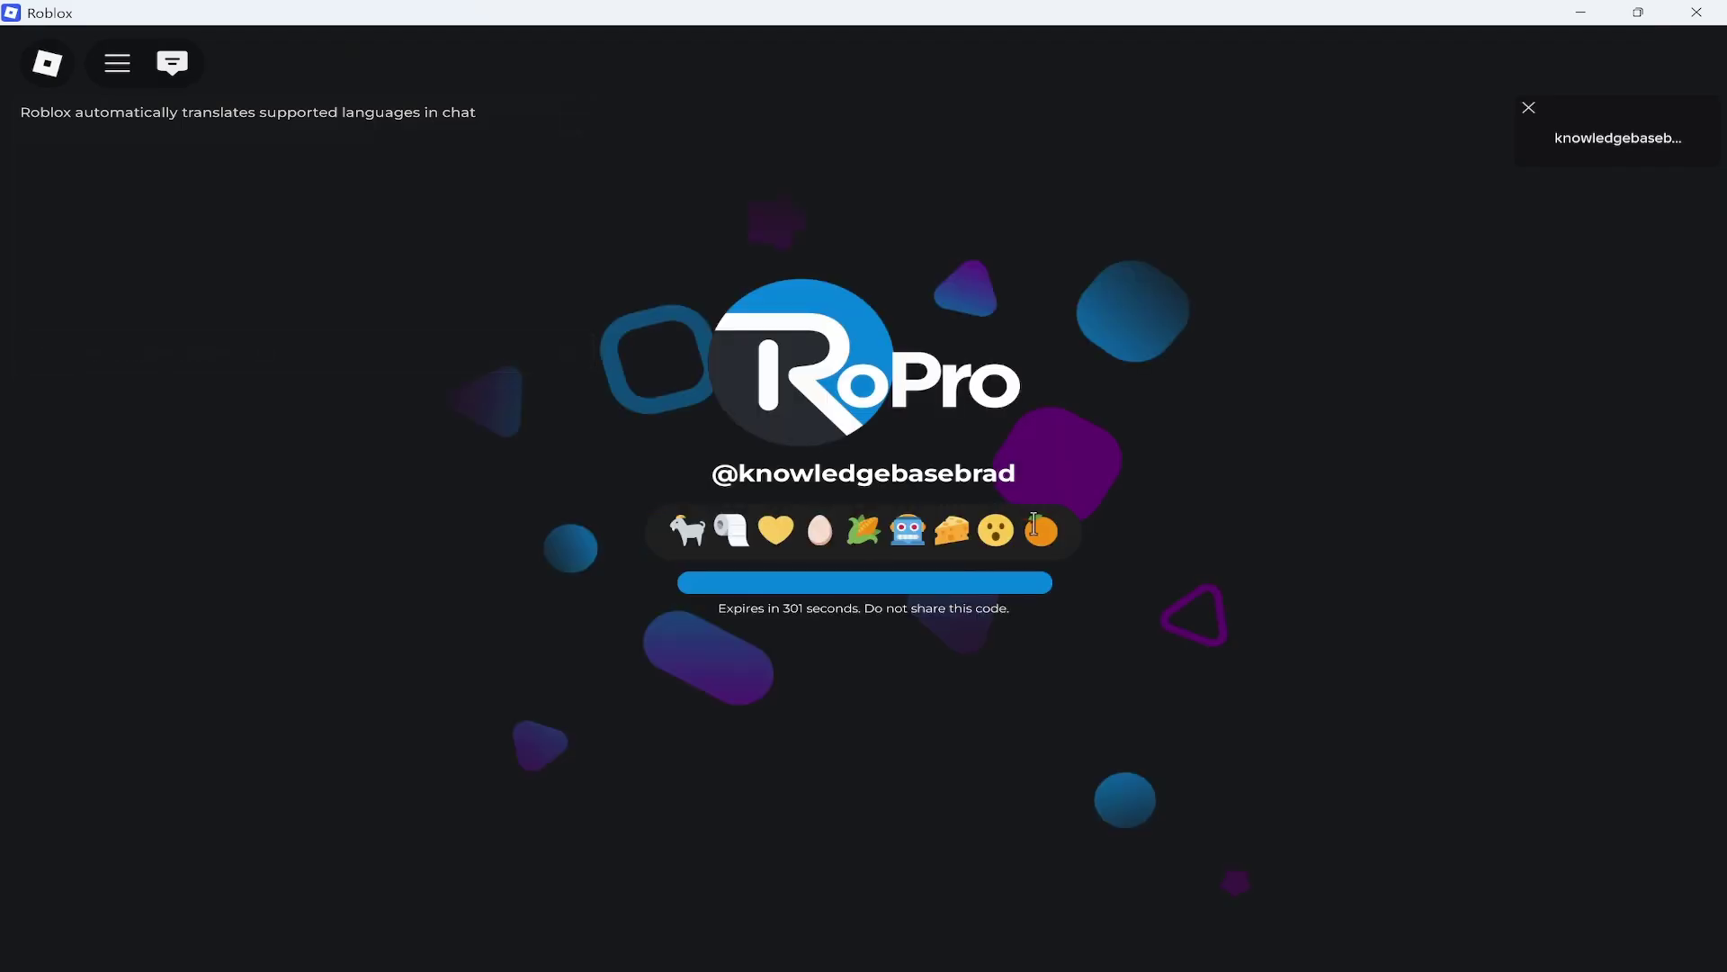
left_click_drag(670, 530, 1053, 531)
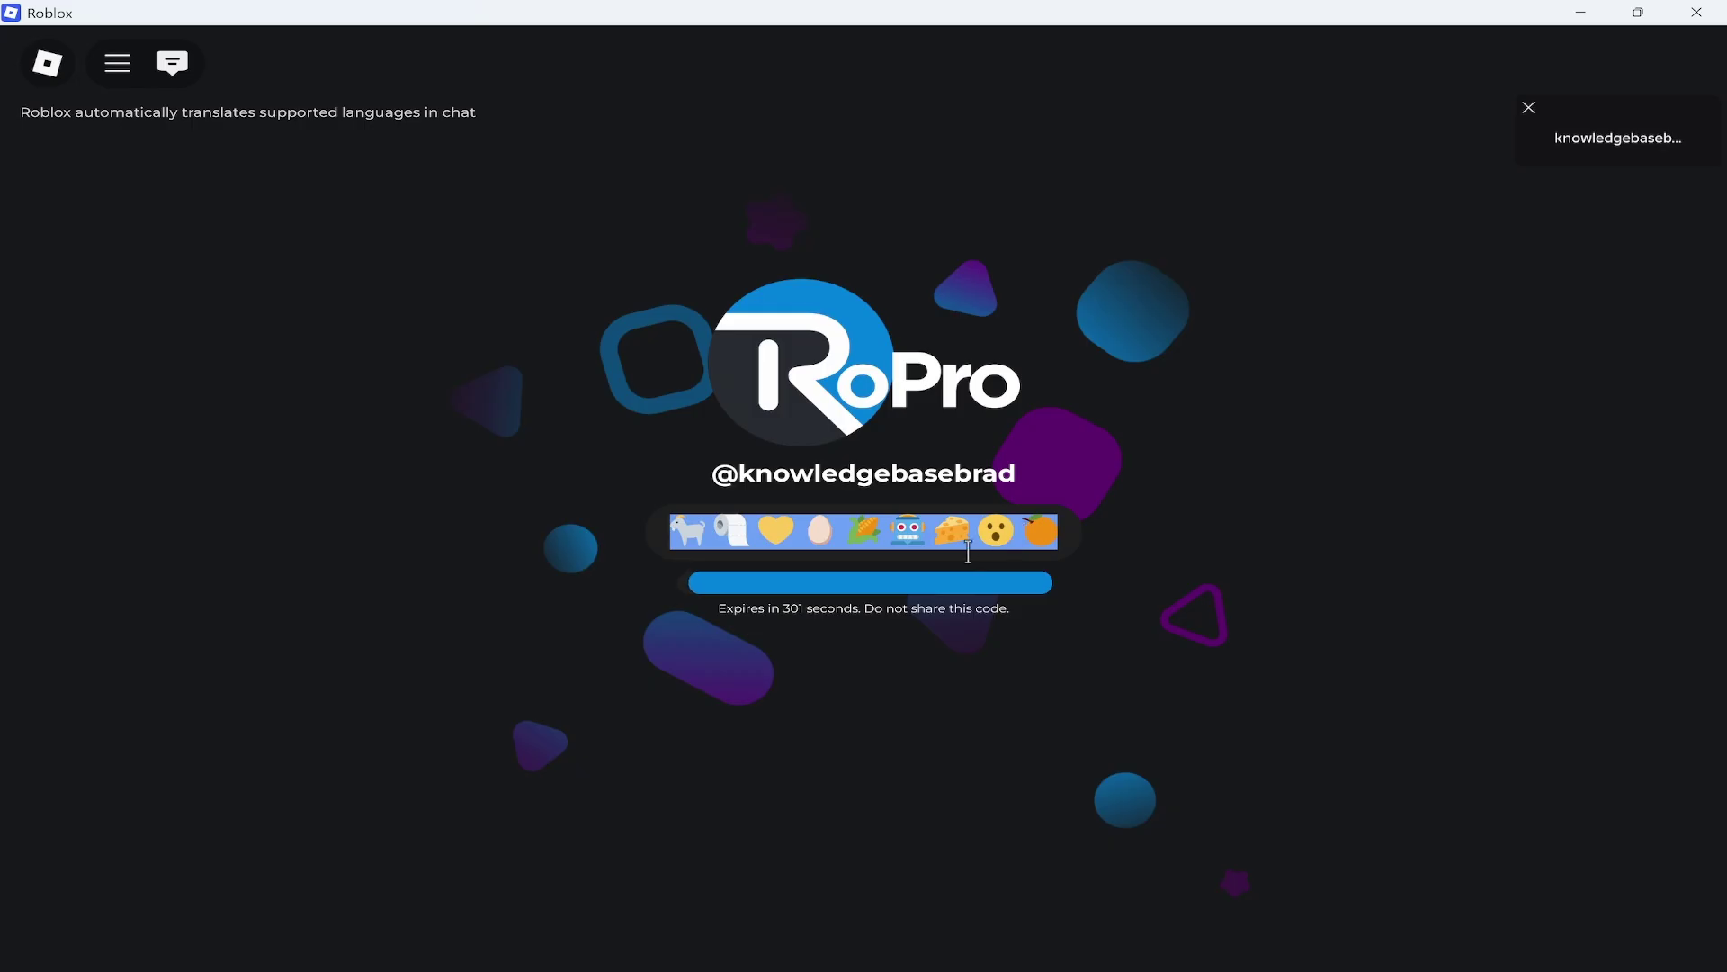
Minimize Roblox Player and paste the emoji code into the verification prompt on the Roblox home tab.
left_click(1585, 22)
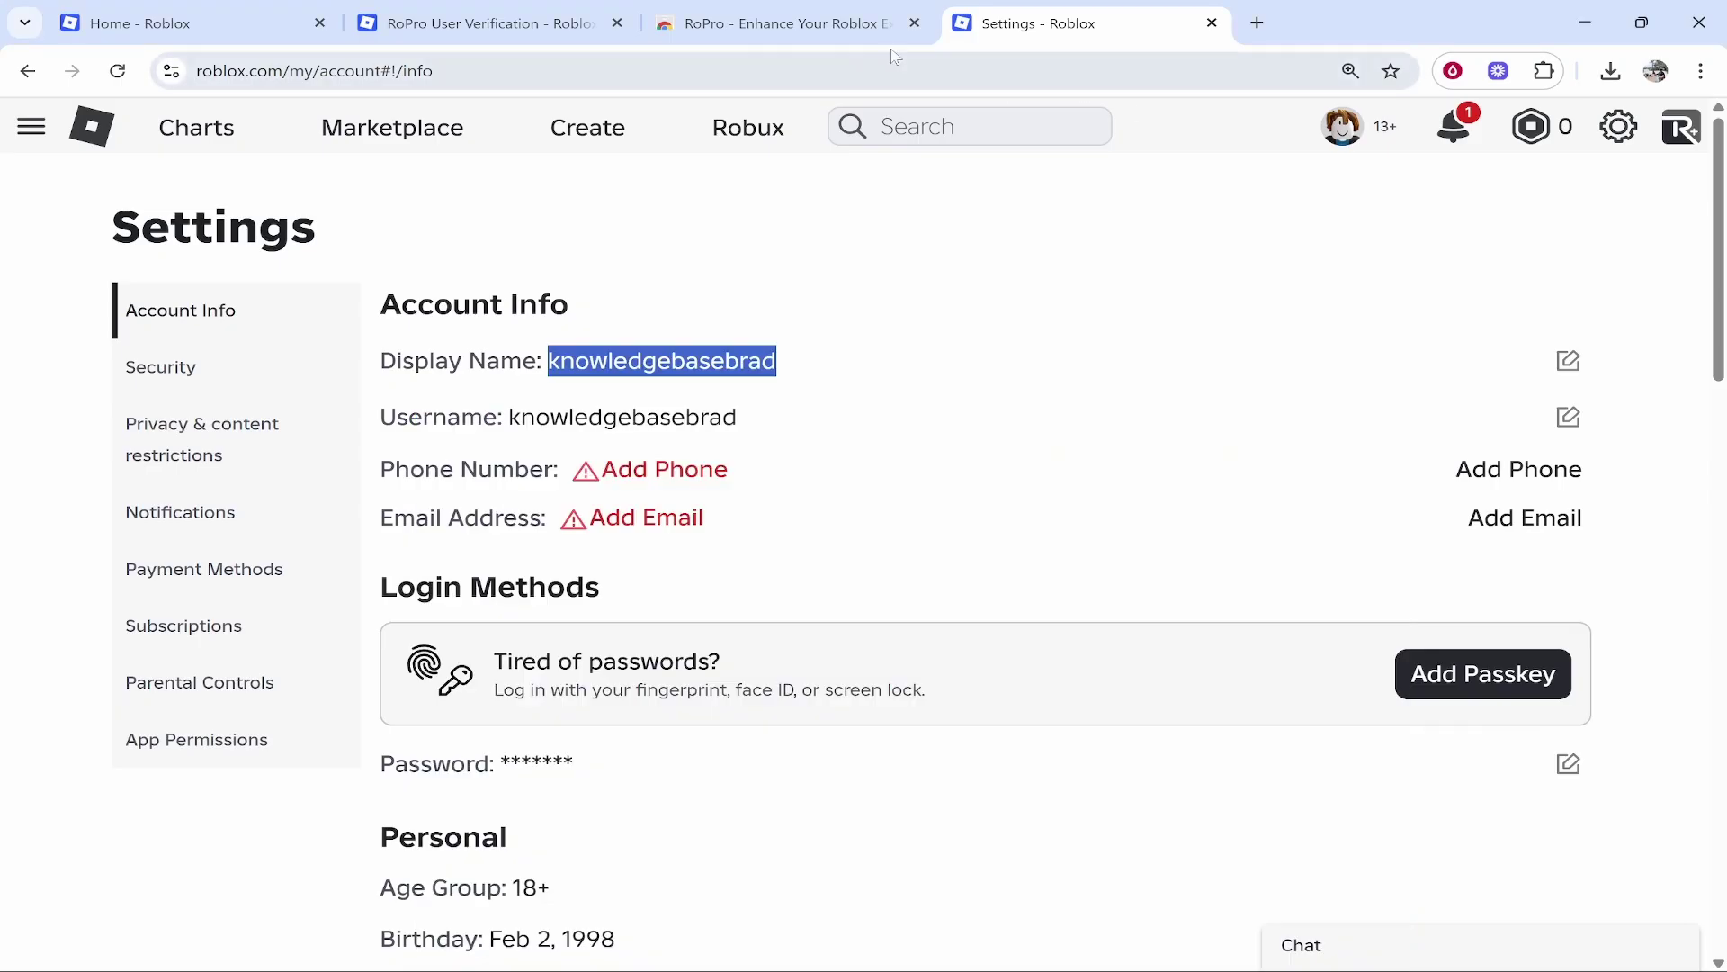
left_click(557, 23)
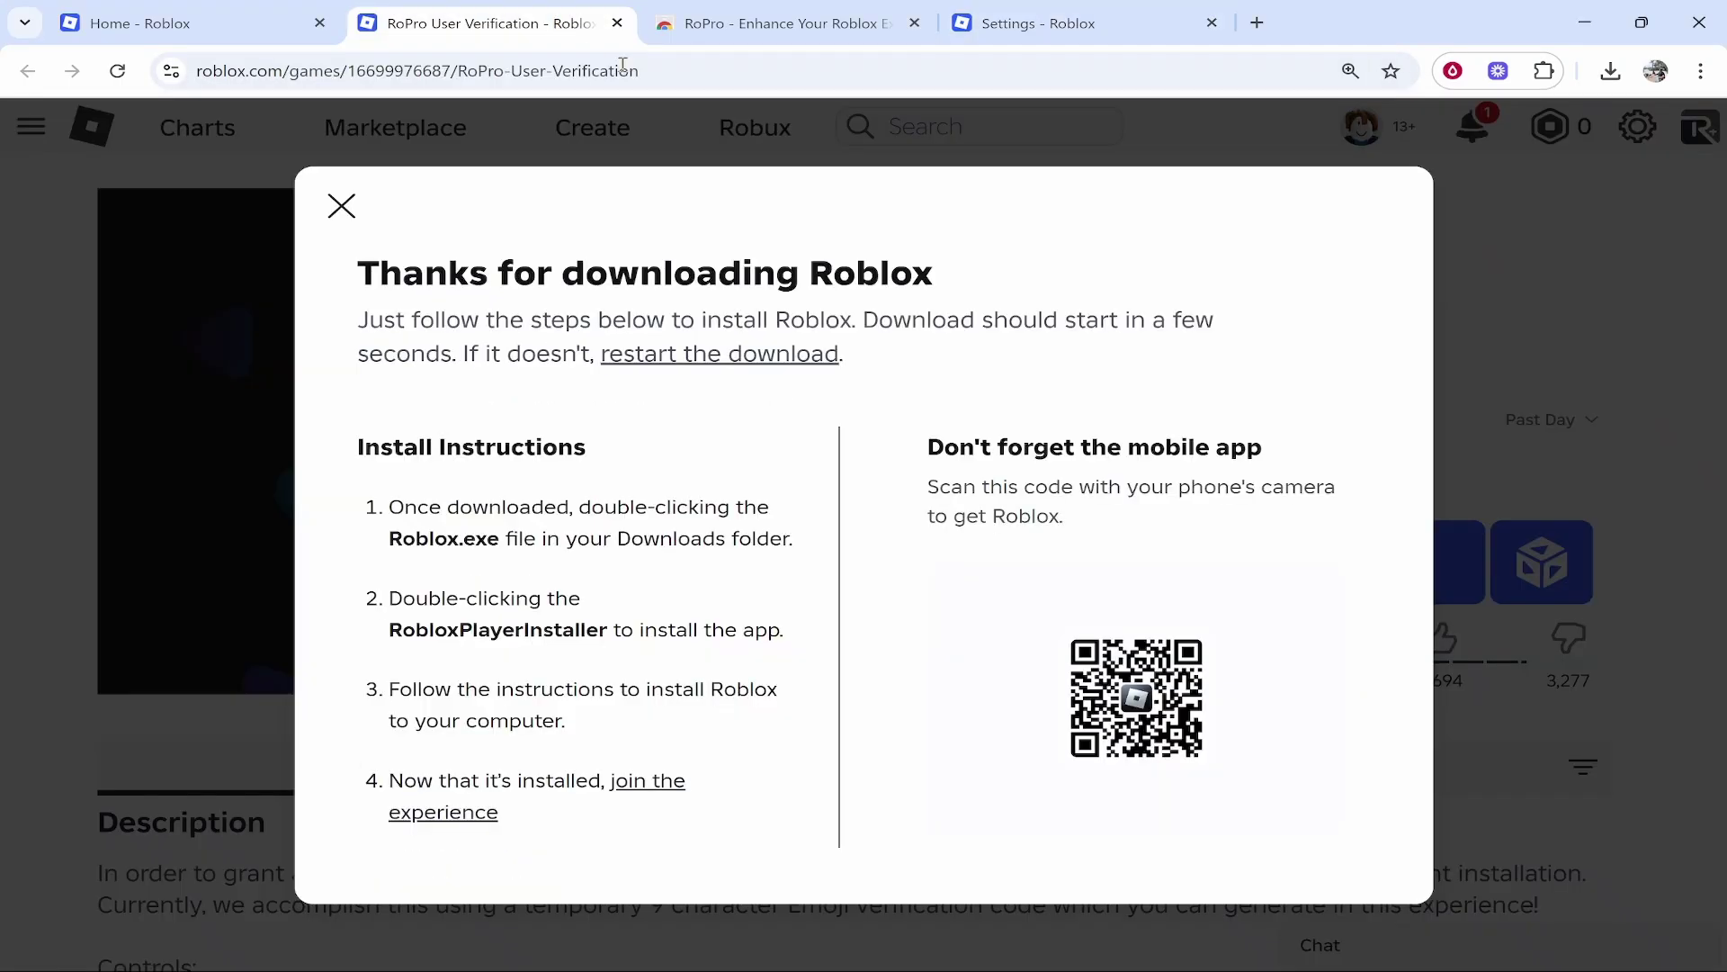
left_click(148, 18)
left_click(567, 420)
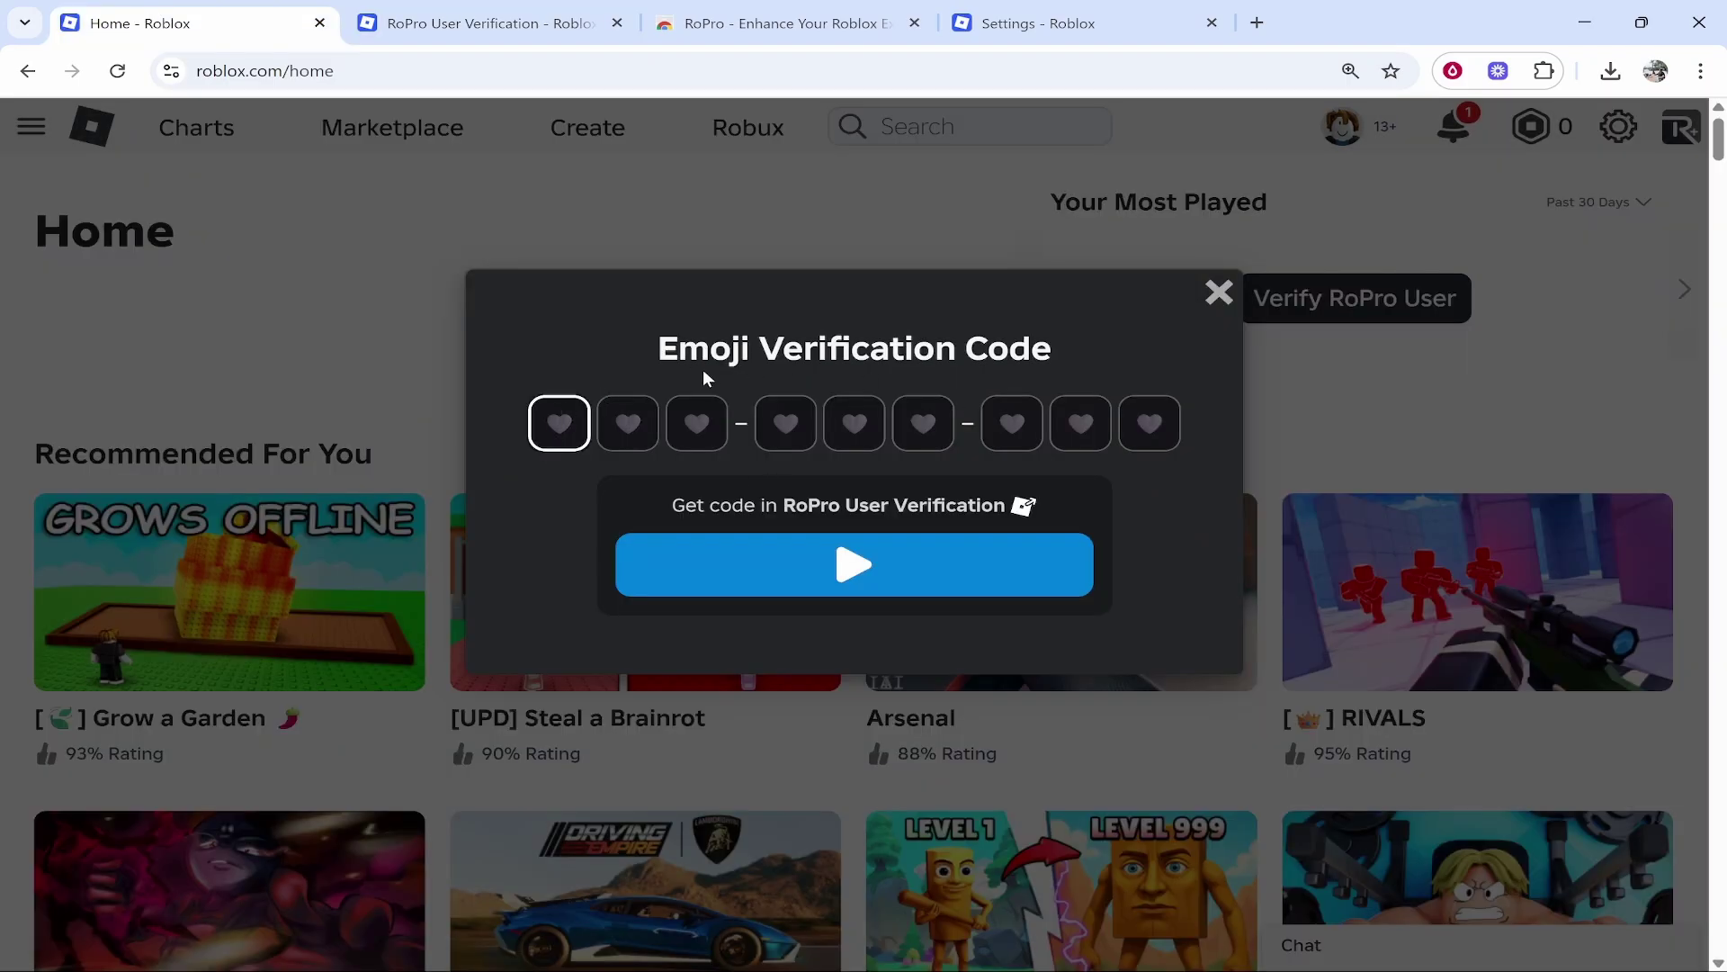
key("ctrl+v")
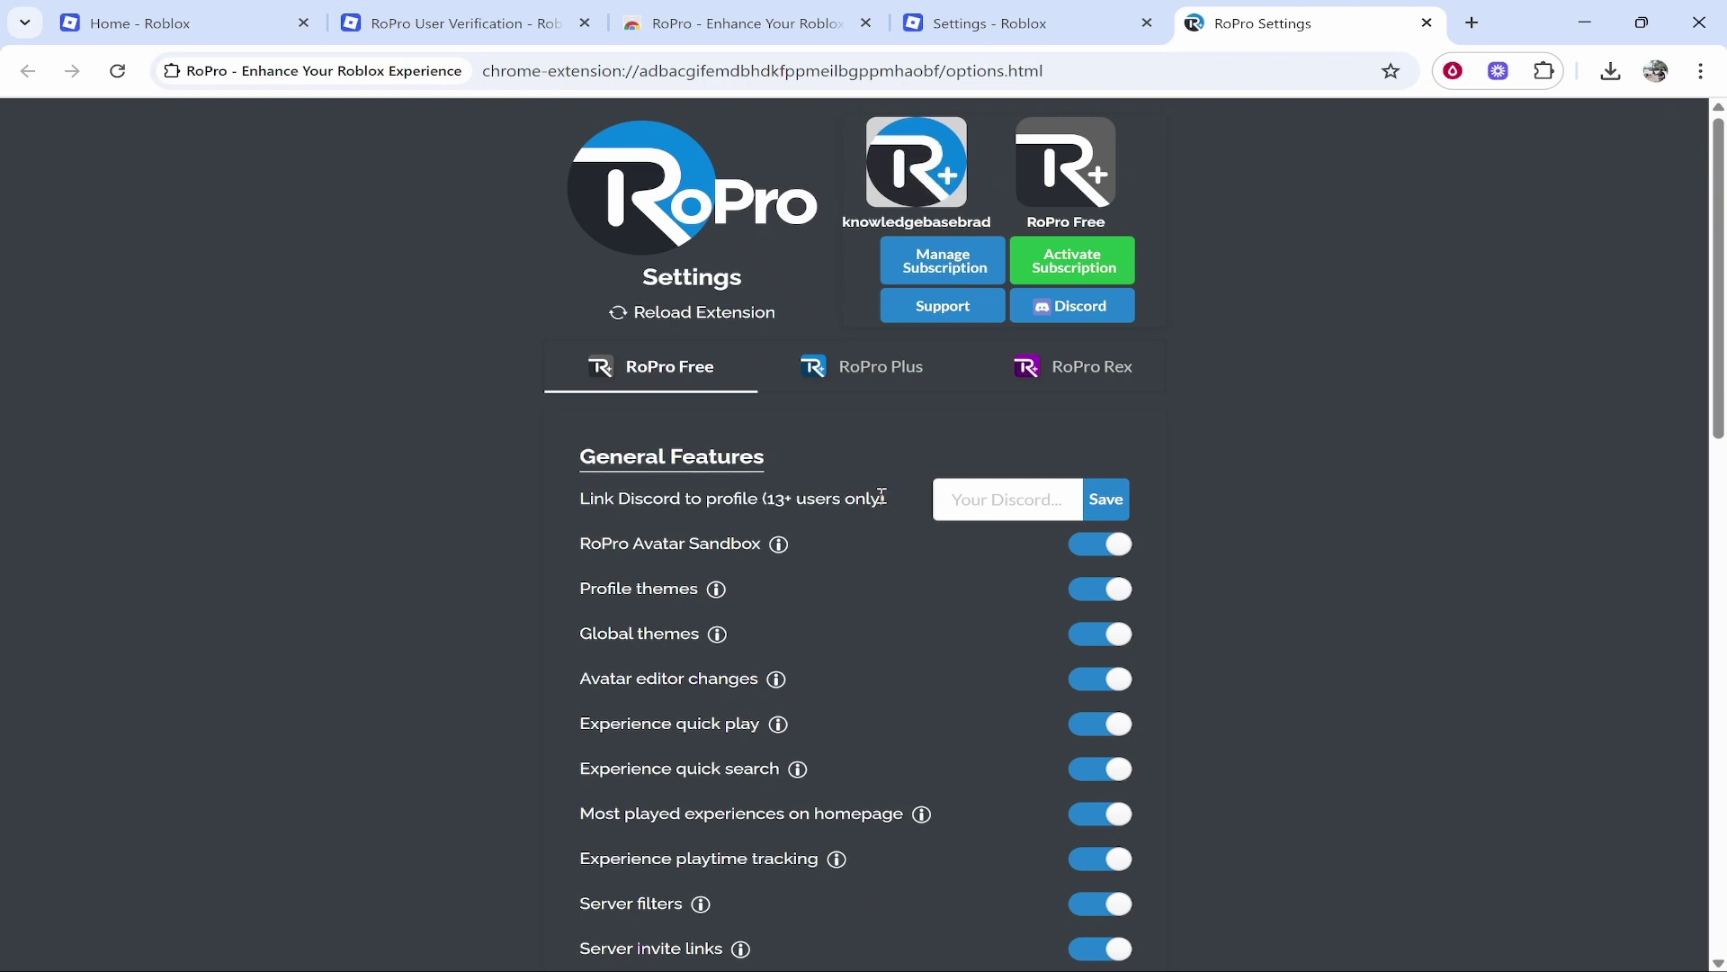
Copy the account's username from the Discord profile card.
mouse_move(1190, 968)
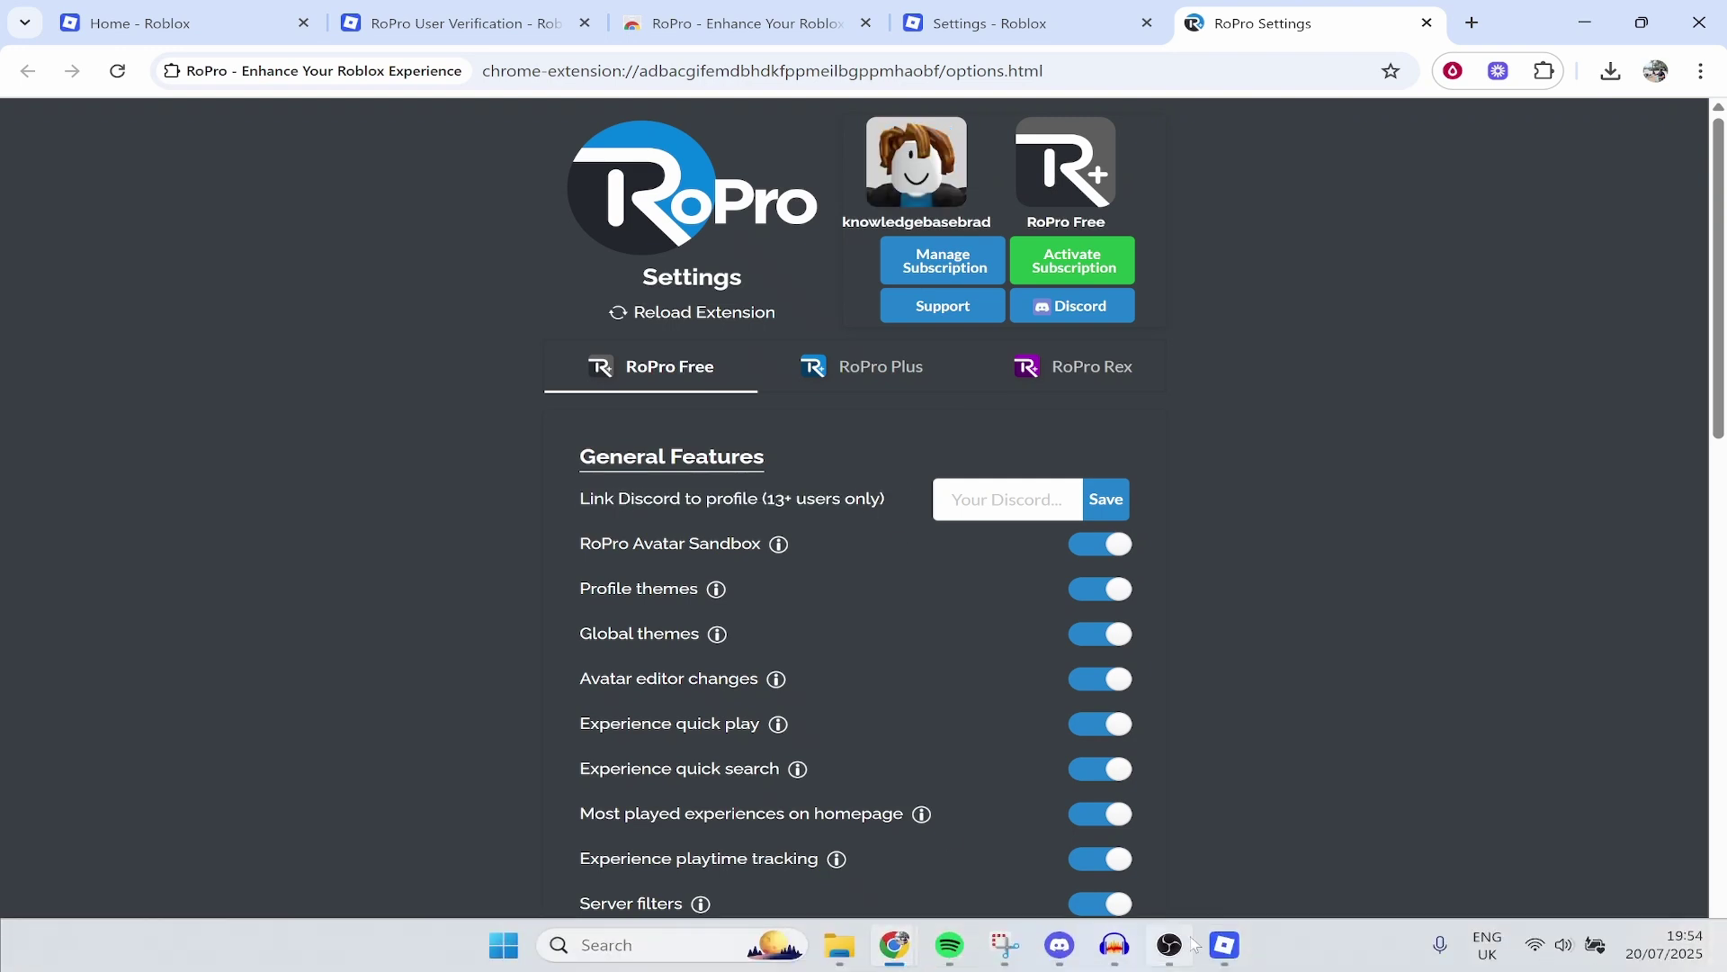
left_click(1060, 945)
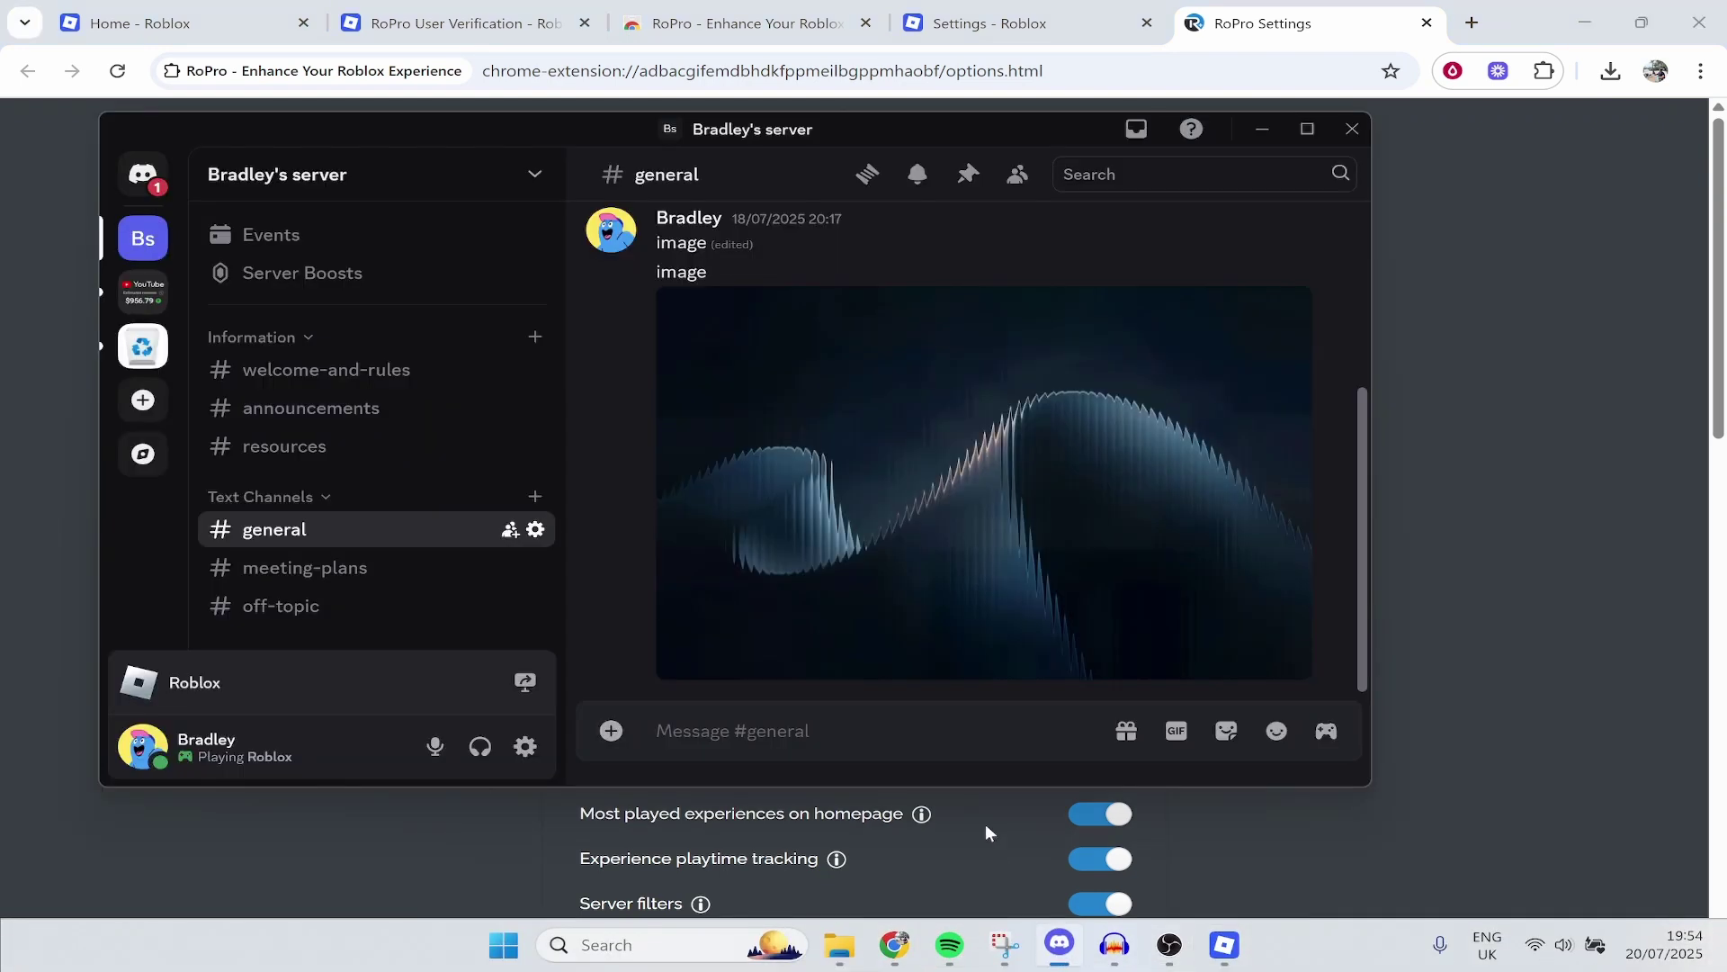
left_click(207, 749)
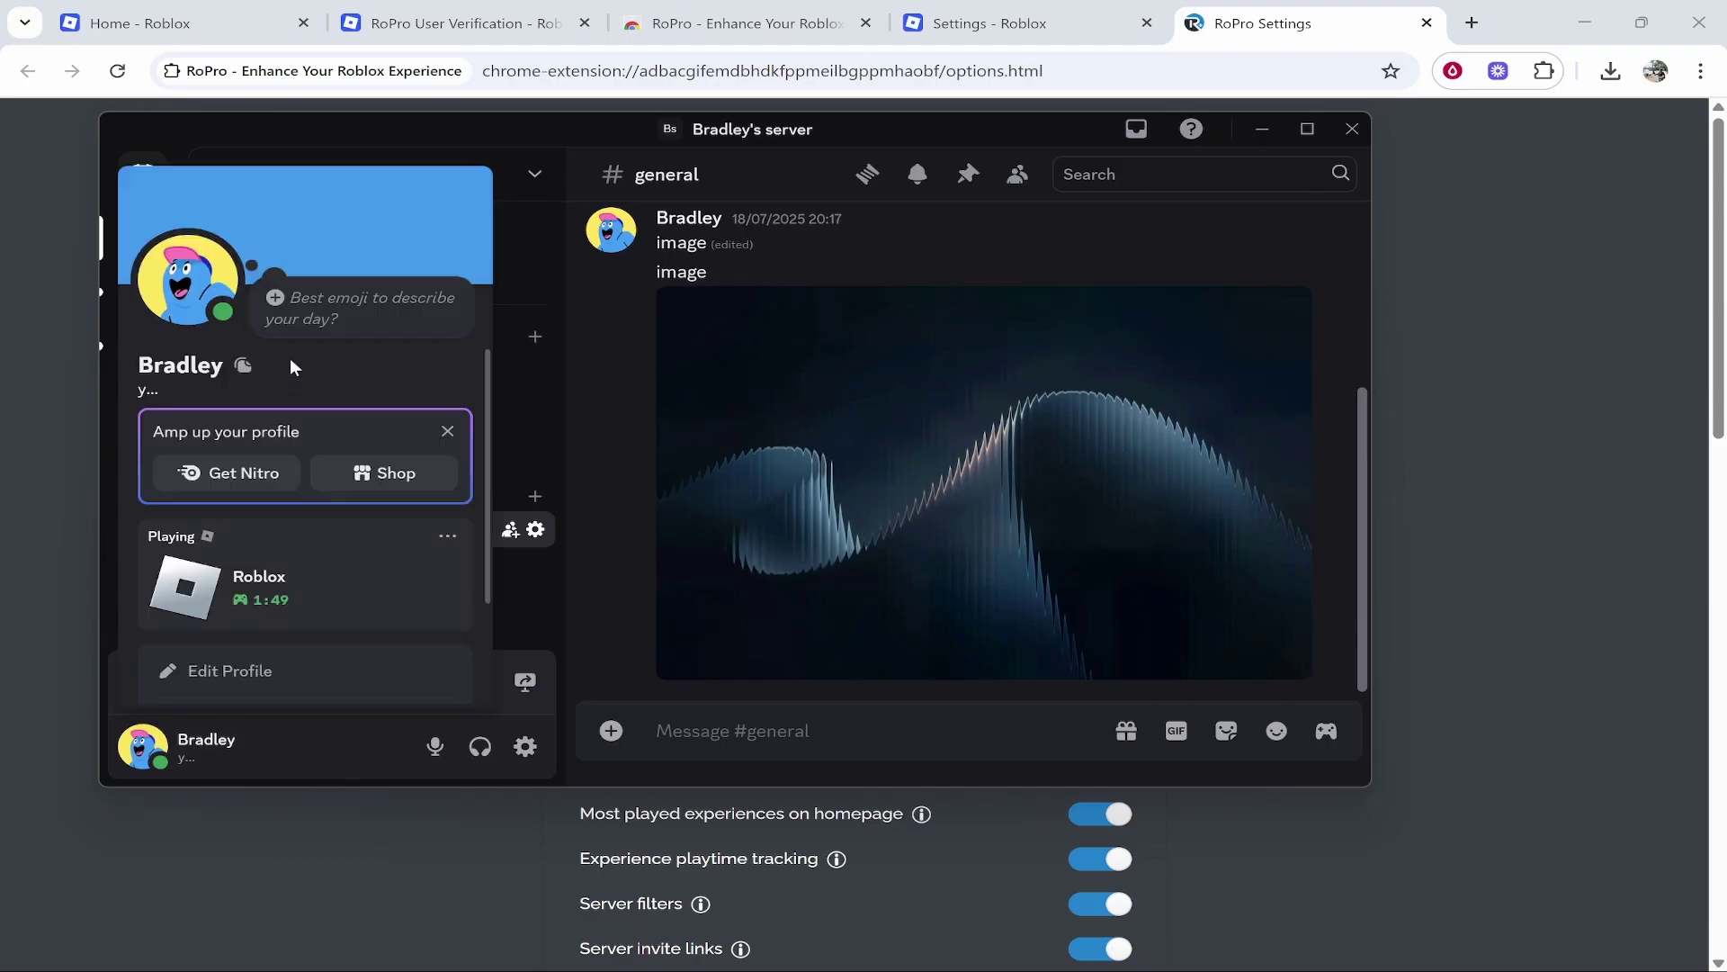
left_click(244, 367)
Paste the Discord username into RoPro's Link Discord to profile field and save it.
key("alt+Tab")
left_click(989, 501)
key("ctrl+v")
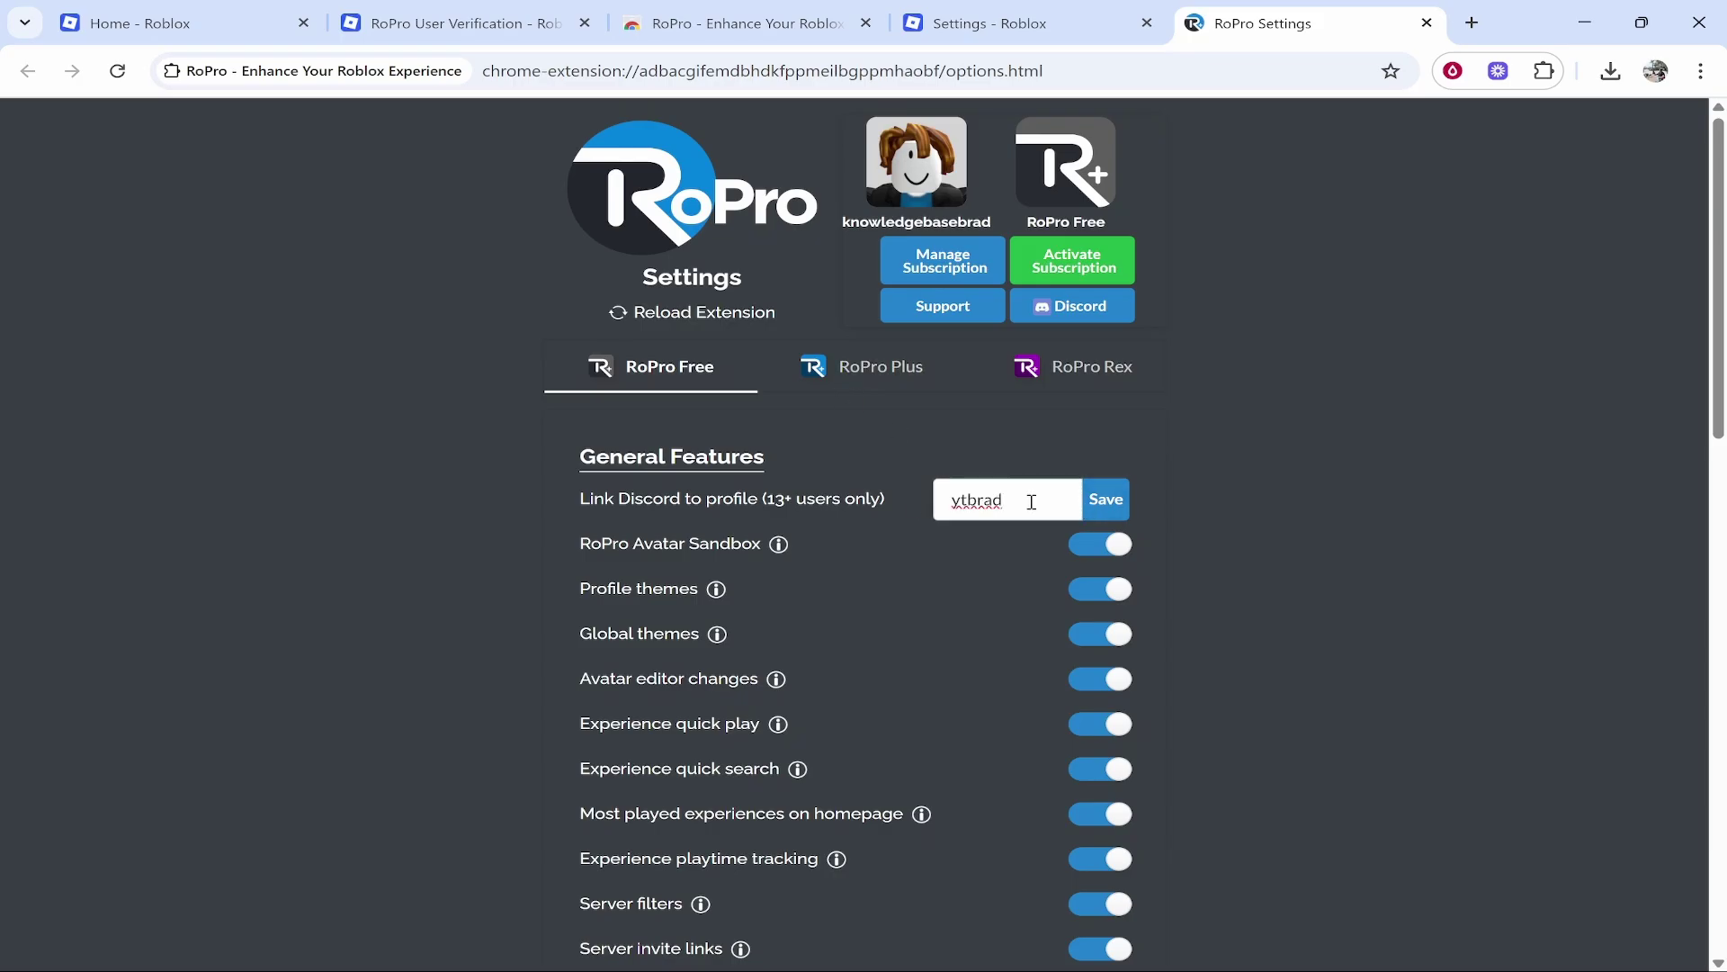
left_click(1105, 500)
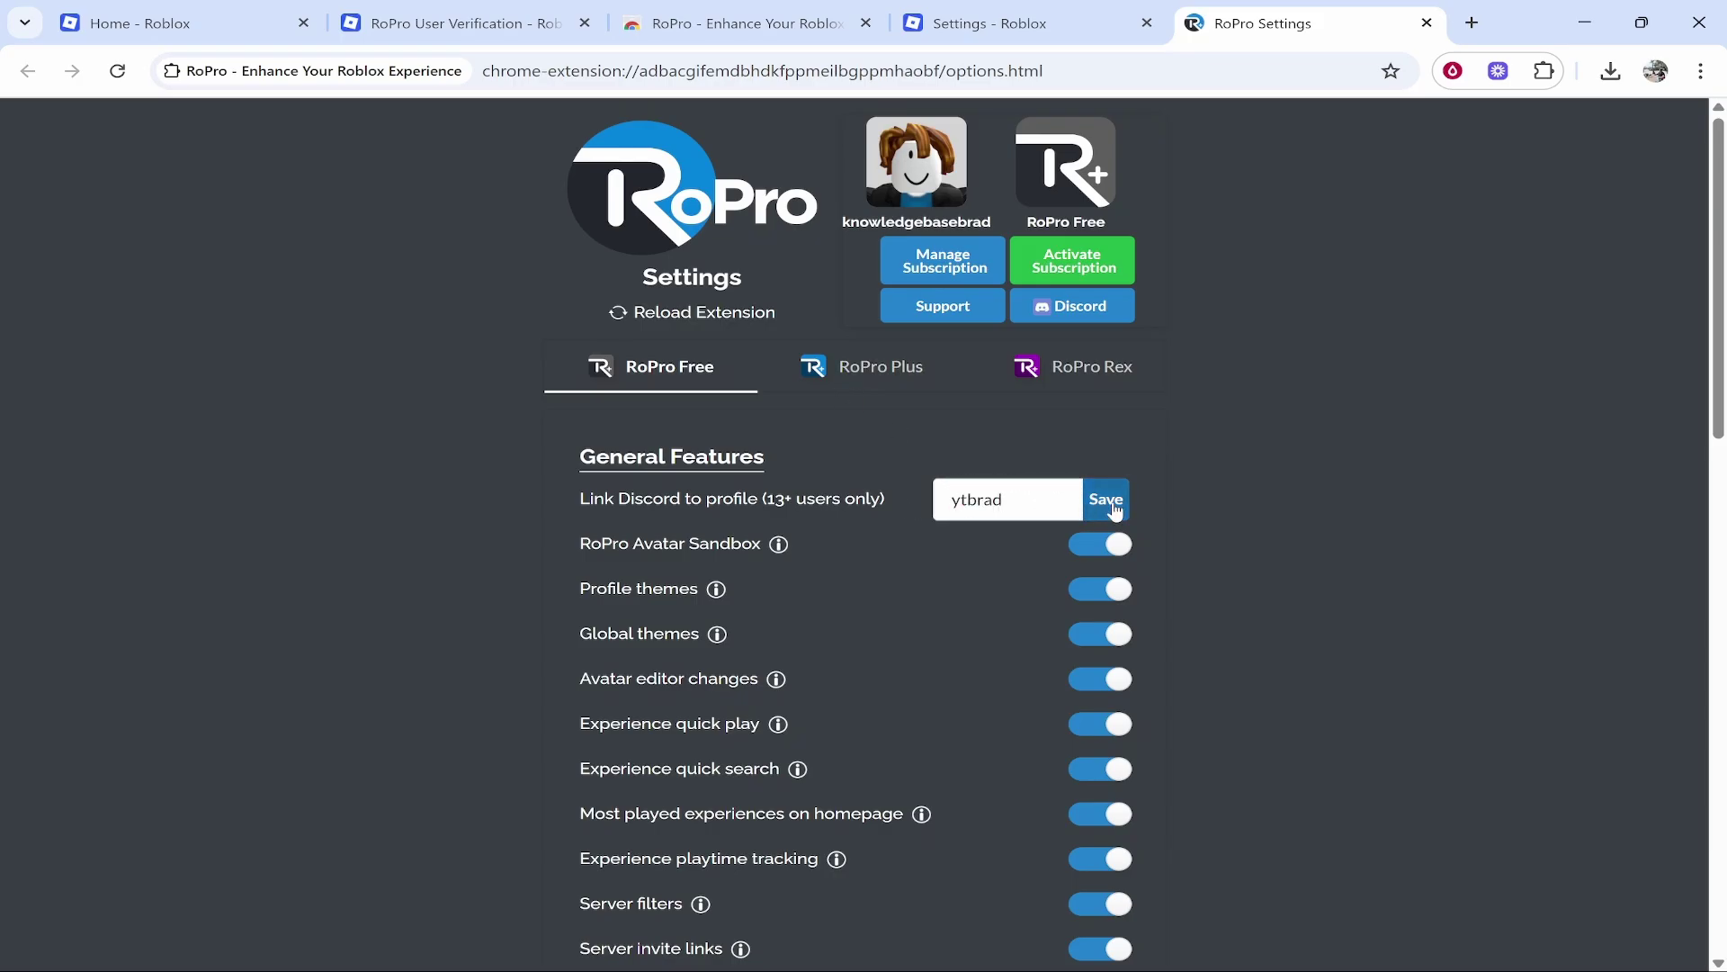
left_click(1083, 263)
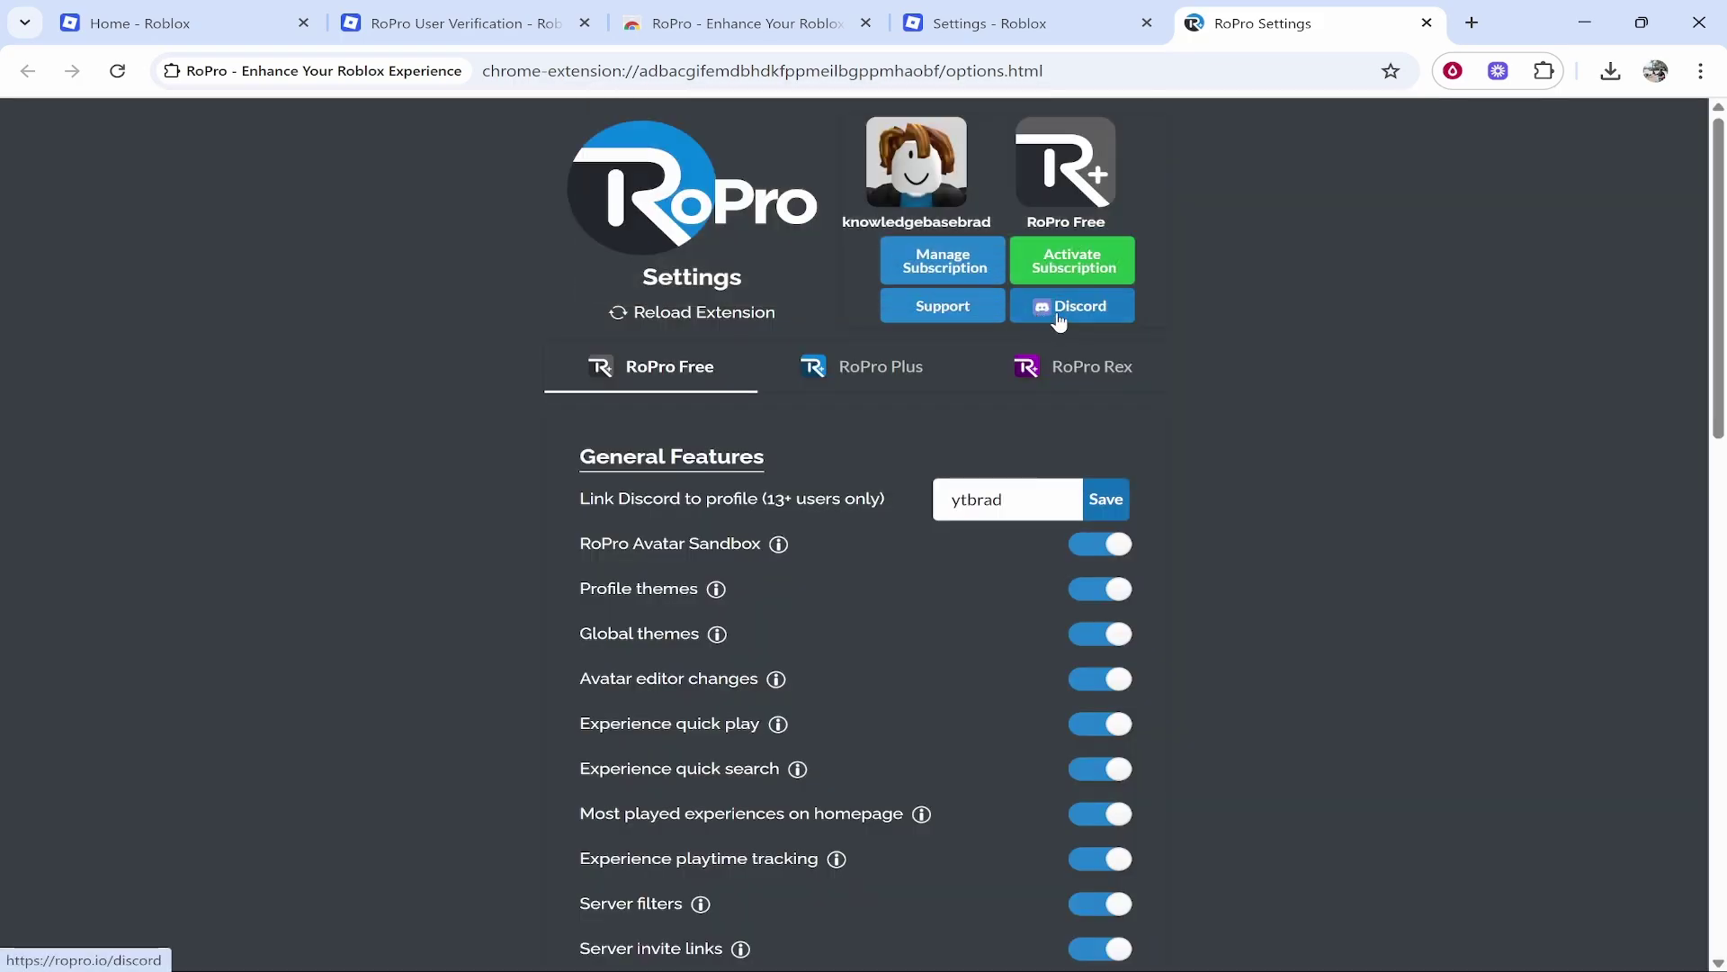
Go to the Roblox home tab and open your own profile to see the Discord badge.
left_click(220, 9)
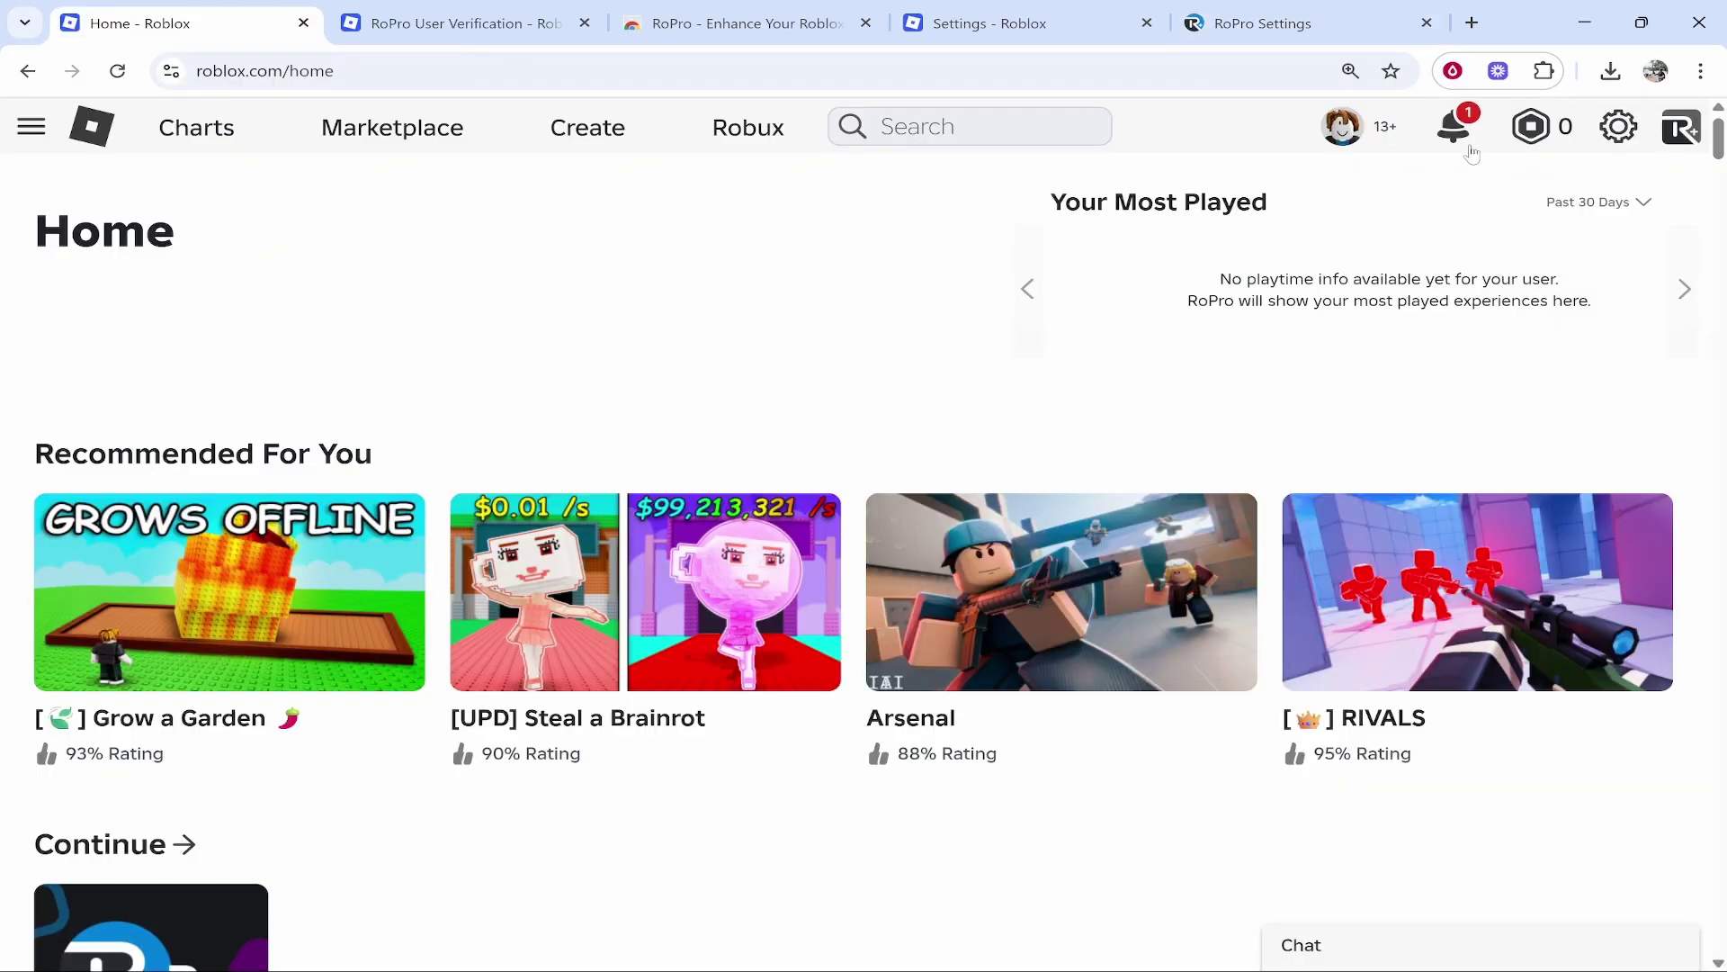
left_click(1330, 130)
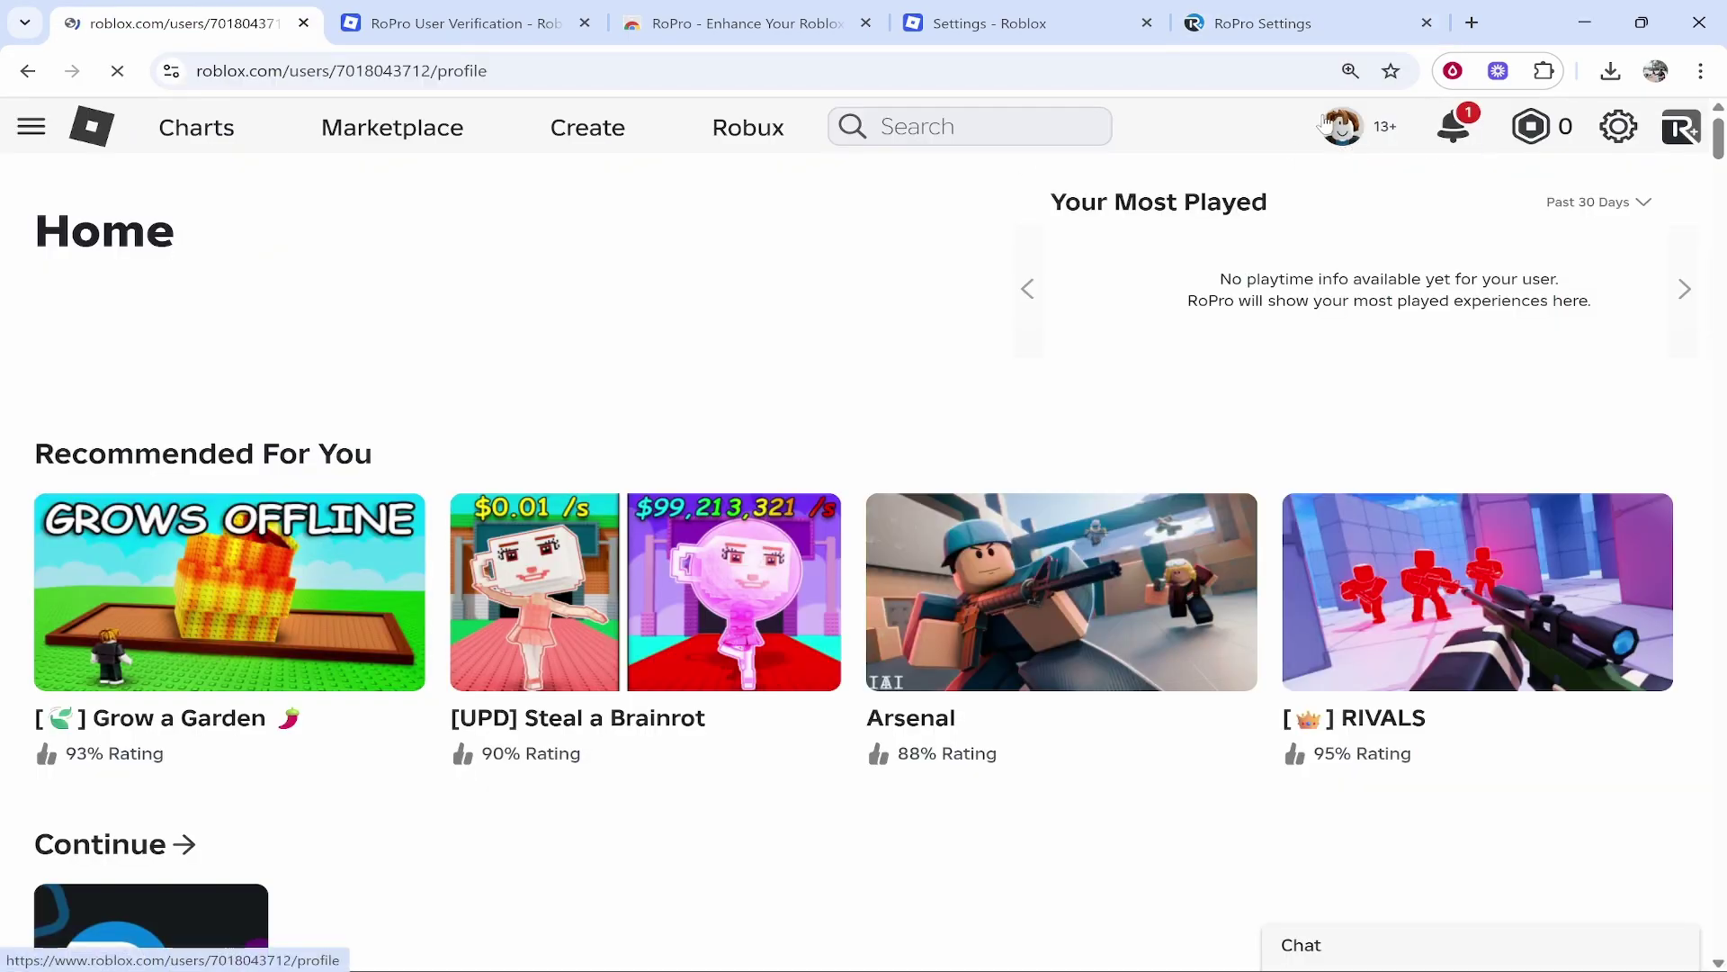